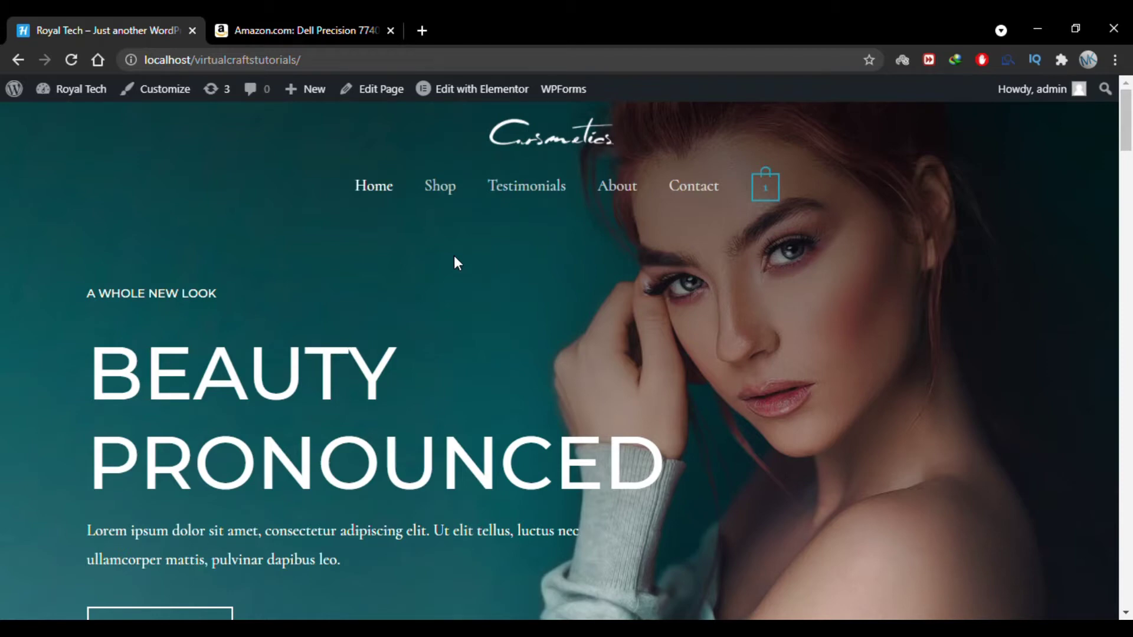
# - Open the Dell Precision 7740 laptop from the shop and examine its price, description and purchase section
pyautogui.click(439, 189)
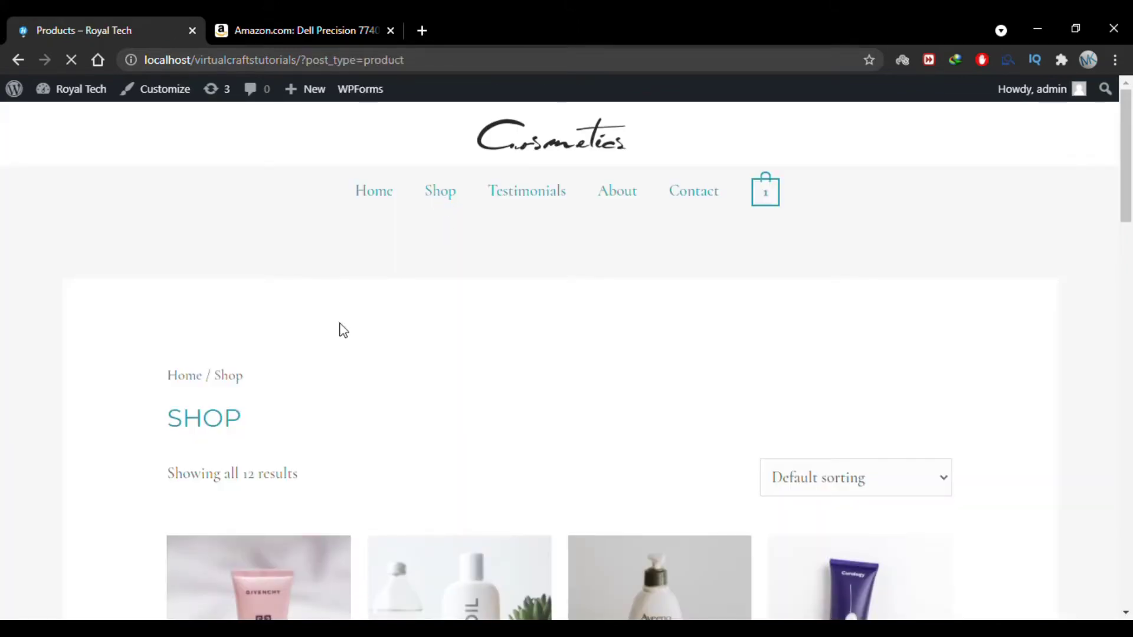
pyautogui.scroll(-1, 93, 191)
pyautogui.scroll(-7, 93, 190)
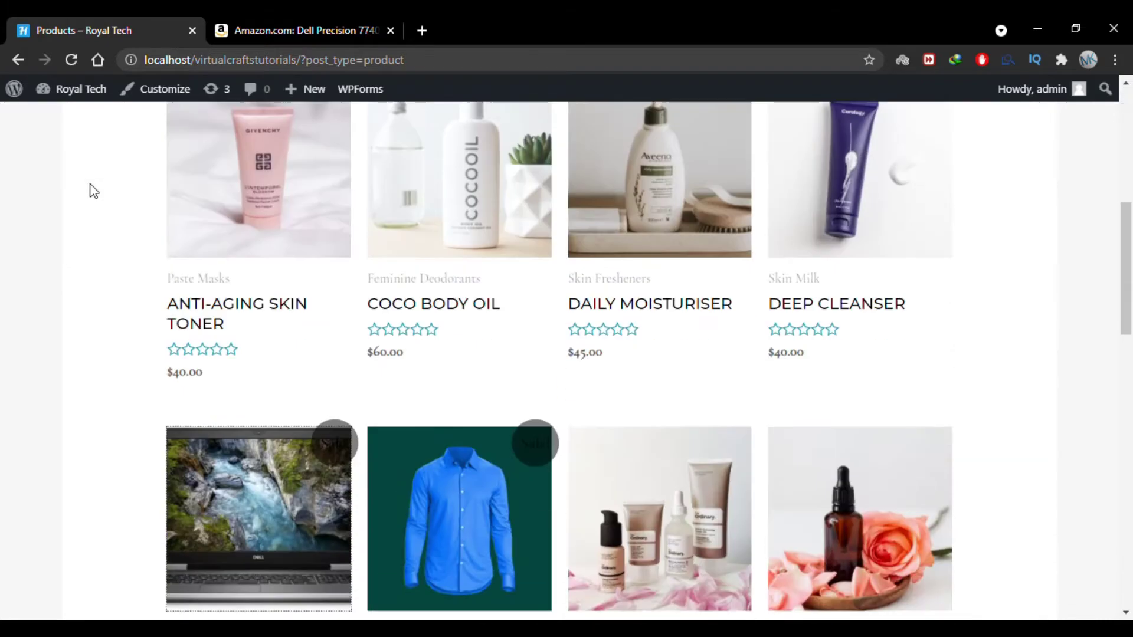
pyautogui.click(242, 534)
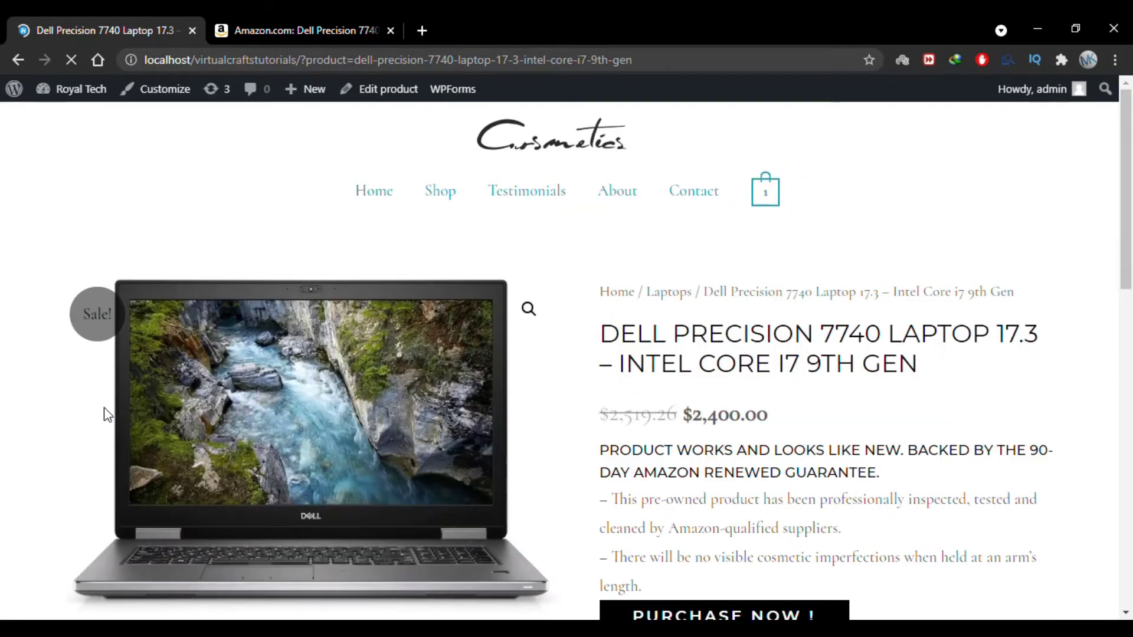
pyautogui.scroll(-2, 622, 310)
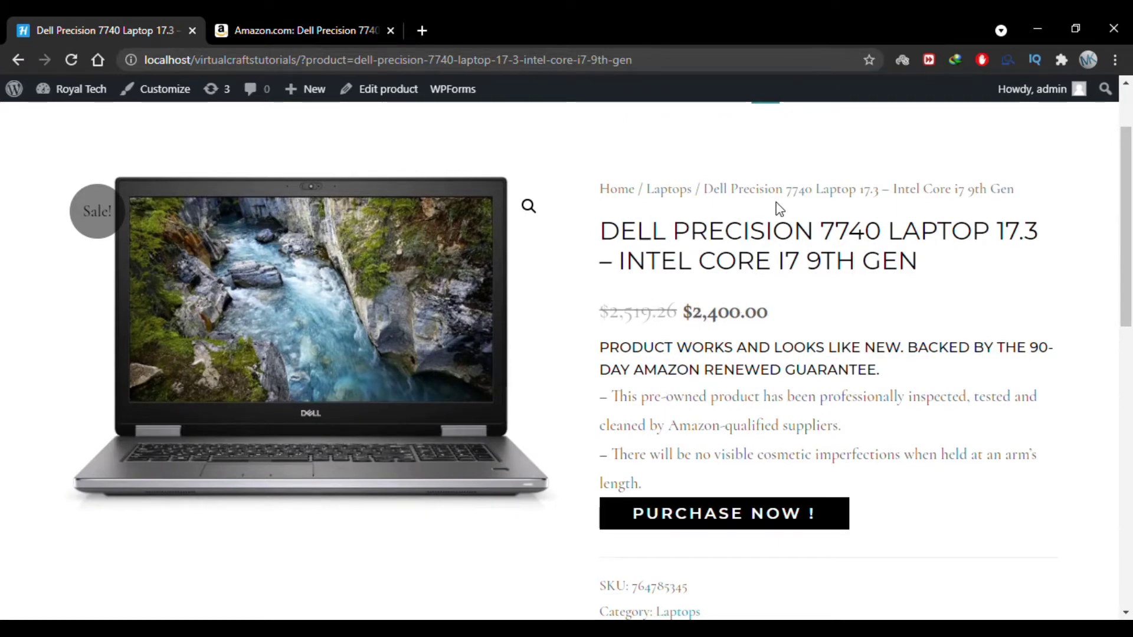
pyautogui.scroll(-3, 676, 319)
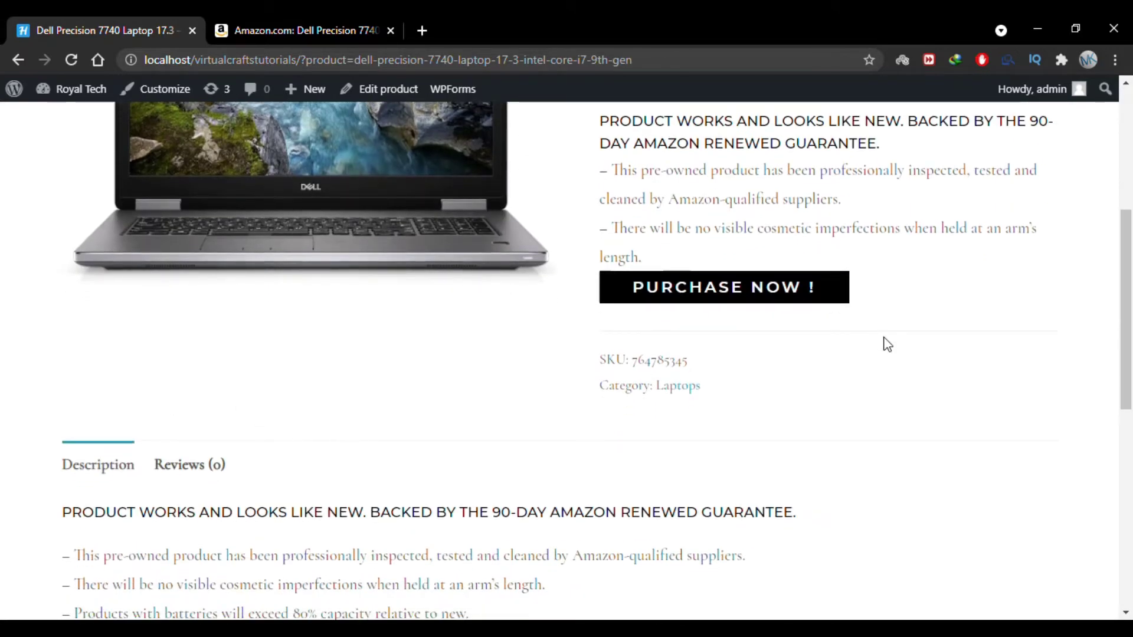
pyautogui.scroll(-3, 832, 354)
pyautogui.scroll(6, 780, 361)
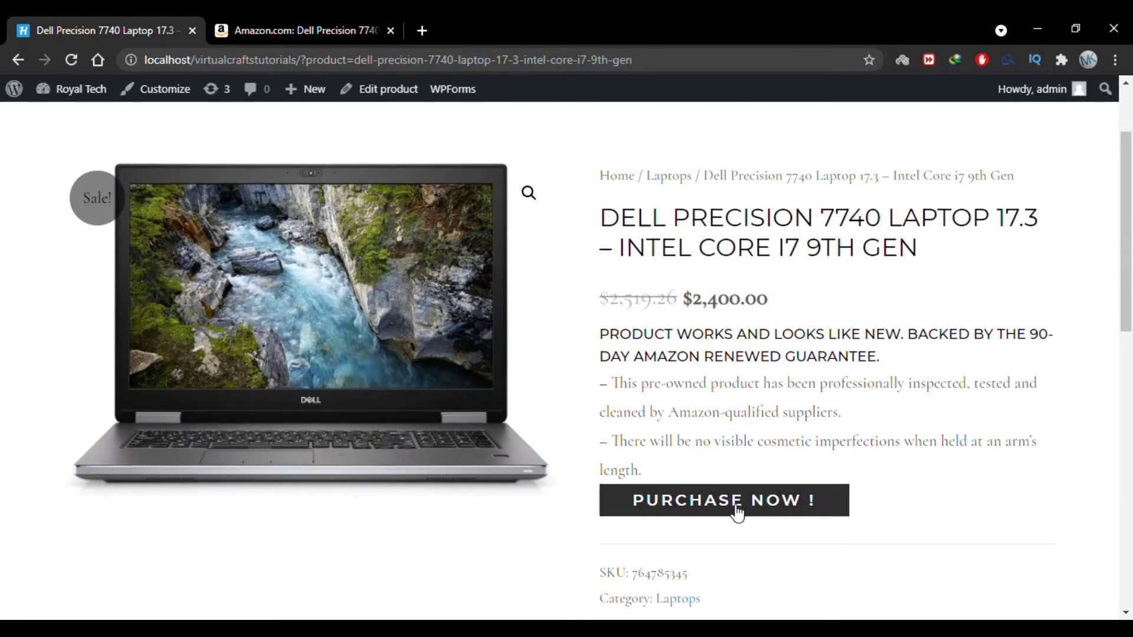
# - Follow the laptop's Purchase Now ! link to its Amazon listing and return to the product page
pyautogui.click(775, 499)
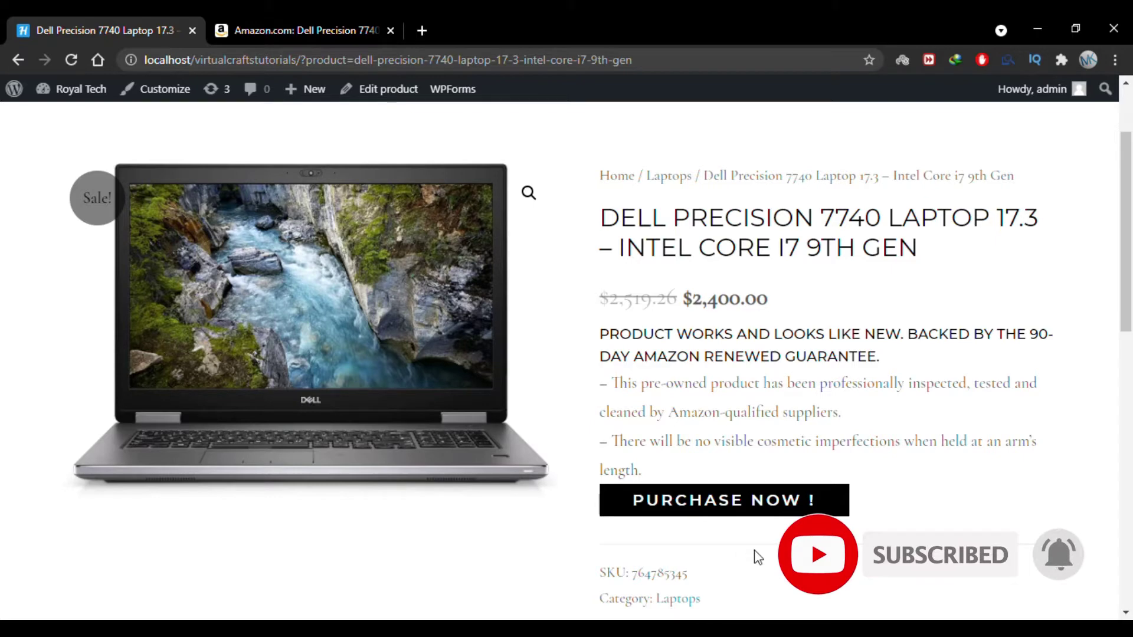
pyautogui.click(737, 511)
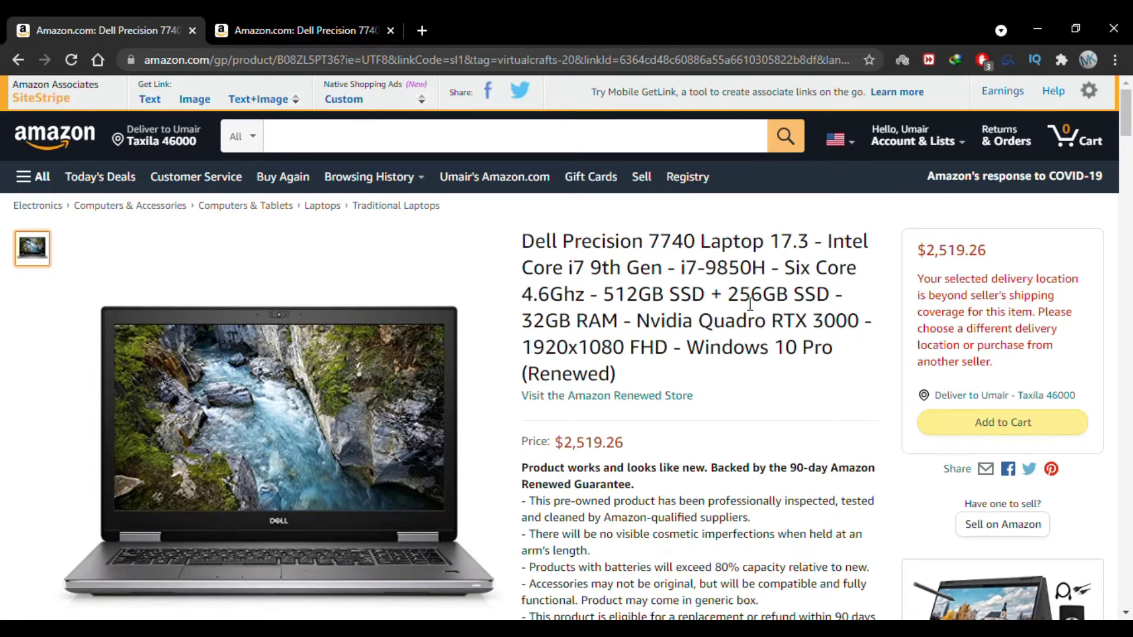
pyautogui.click(21, 57)
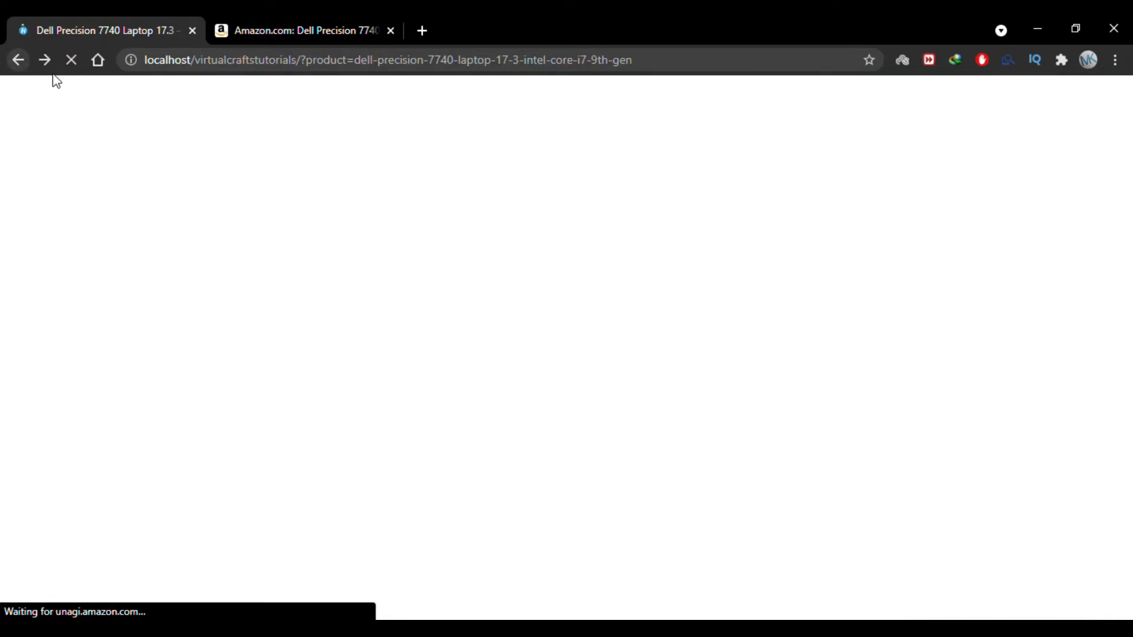
# - Start a new product from the site's admin dashboard
pyautogui.moveTo(74, 102)
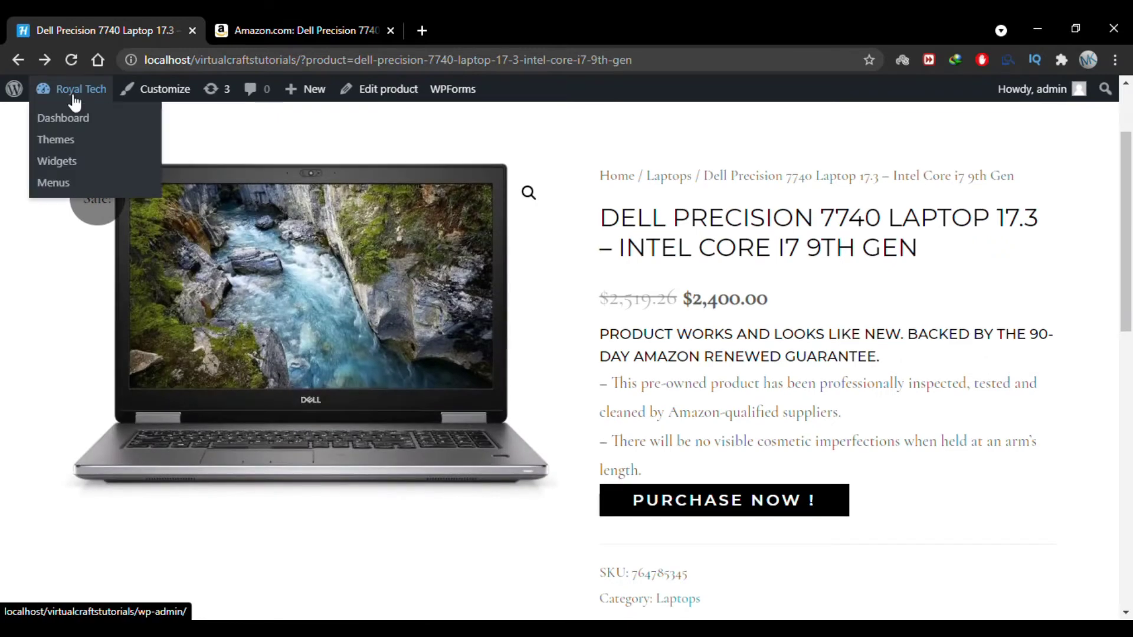
pyautogui.click(74, 122)
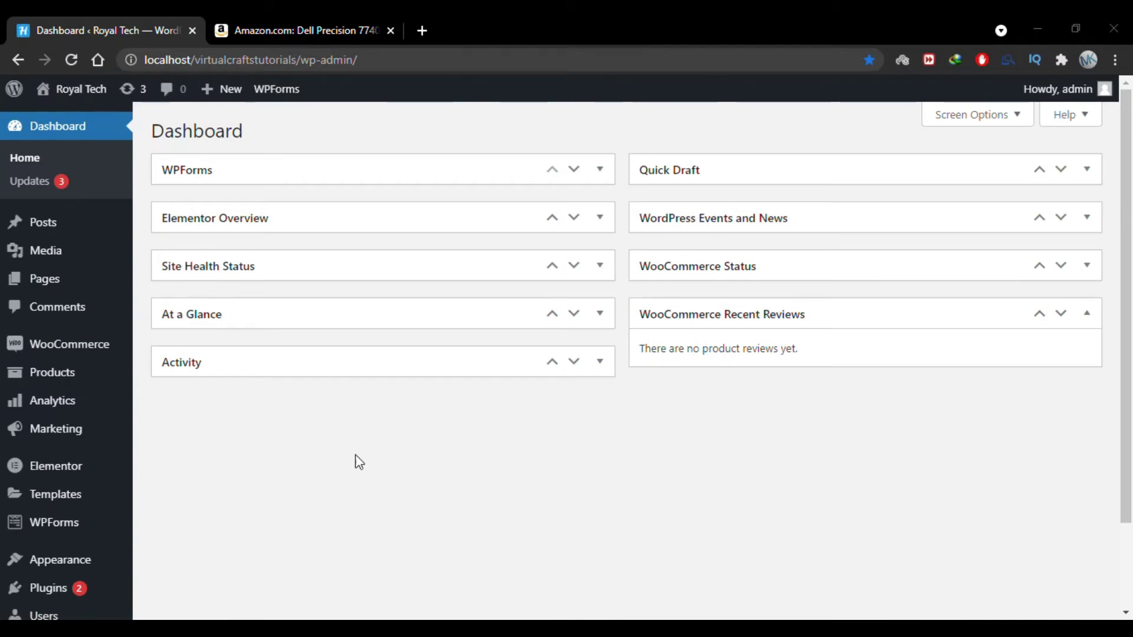
pyautogui.moveTo(93, 377)
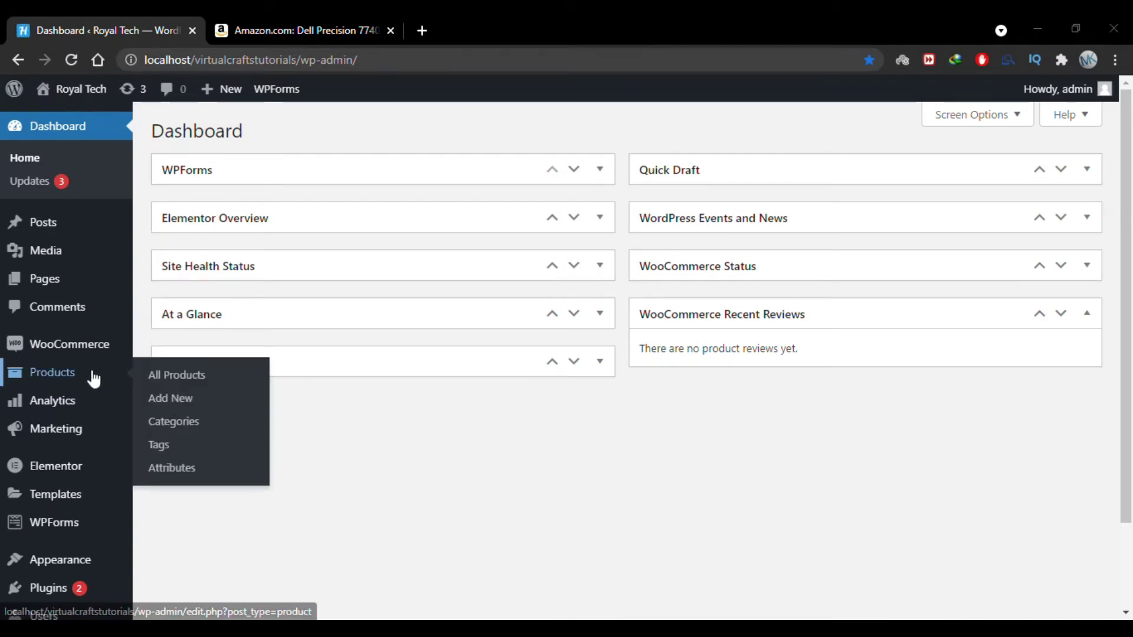
pyautogui.click(175, 401)
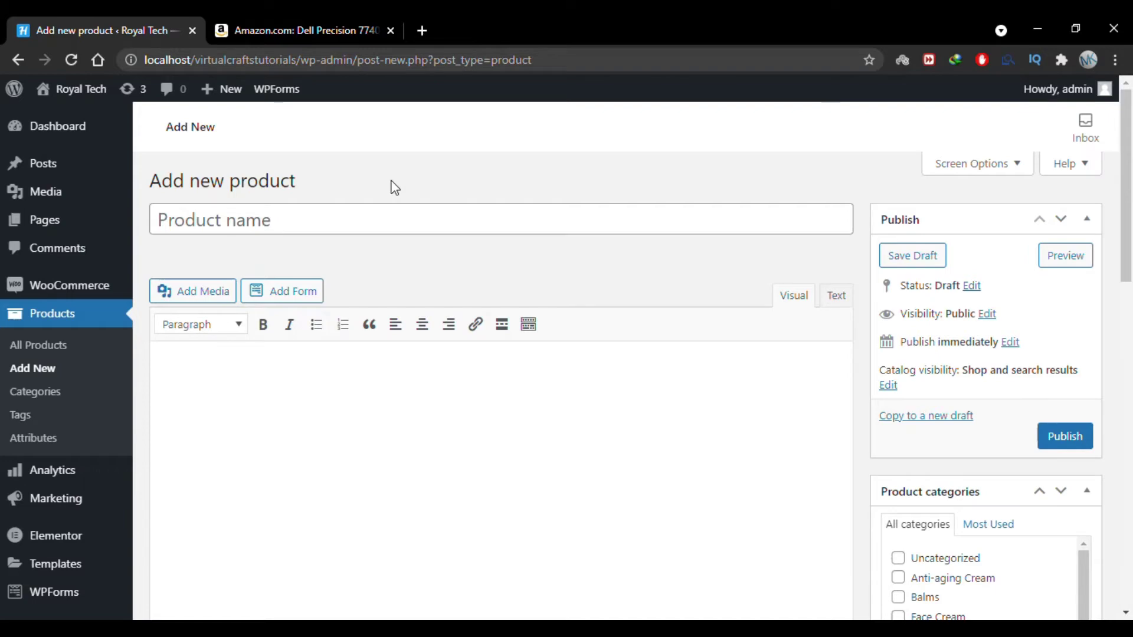
# - Copy "Dell Precision 7740 Laptop 17.3 - Intel Core i7 9th Gen" from the Amazon listing into the new product's name
pyautogui.click(307, 28)
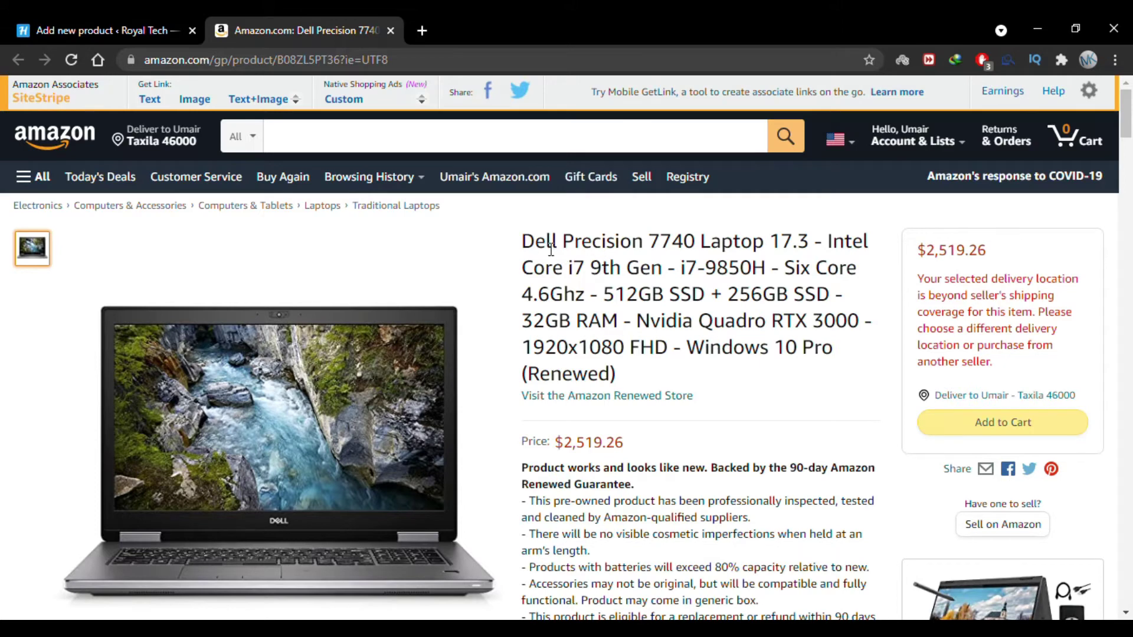
pyautogui.moveTo(522, 241); pyautogui.dragTo(663, 267)
pyautogui.hotkey('ctrl', 'c')
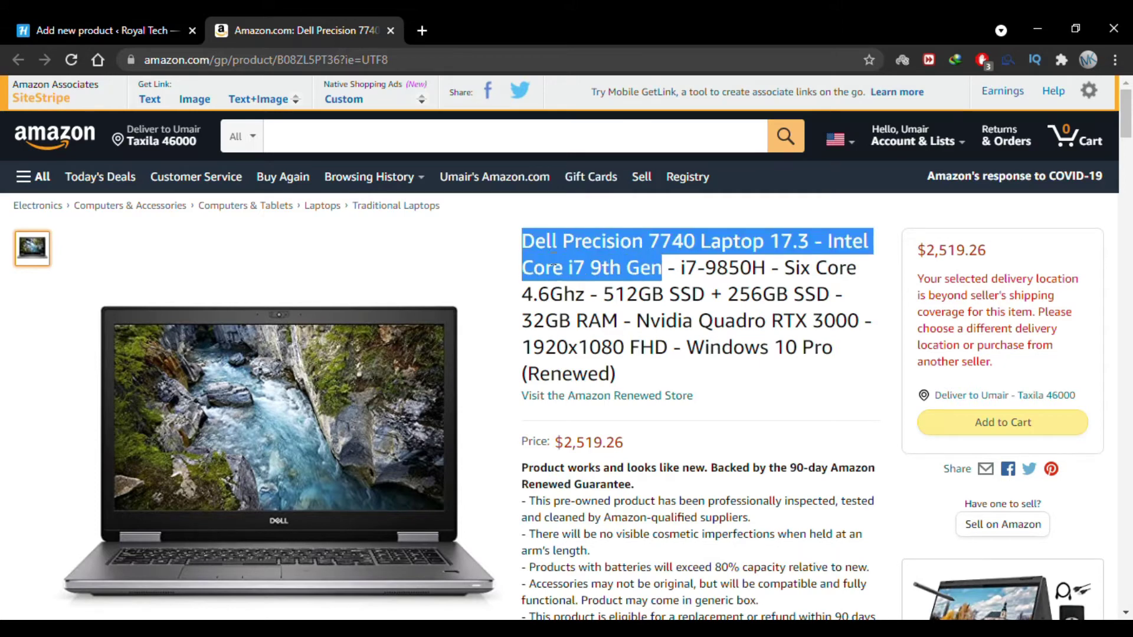
pyautogui.click(86, 21)
pyautogui.click(258, 225)
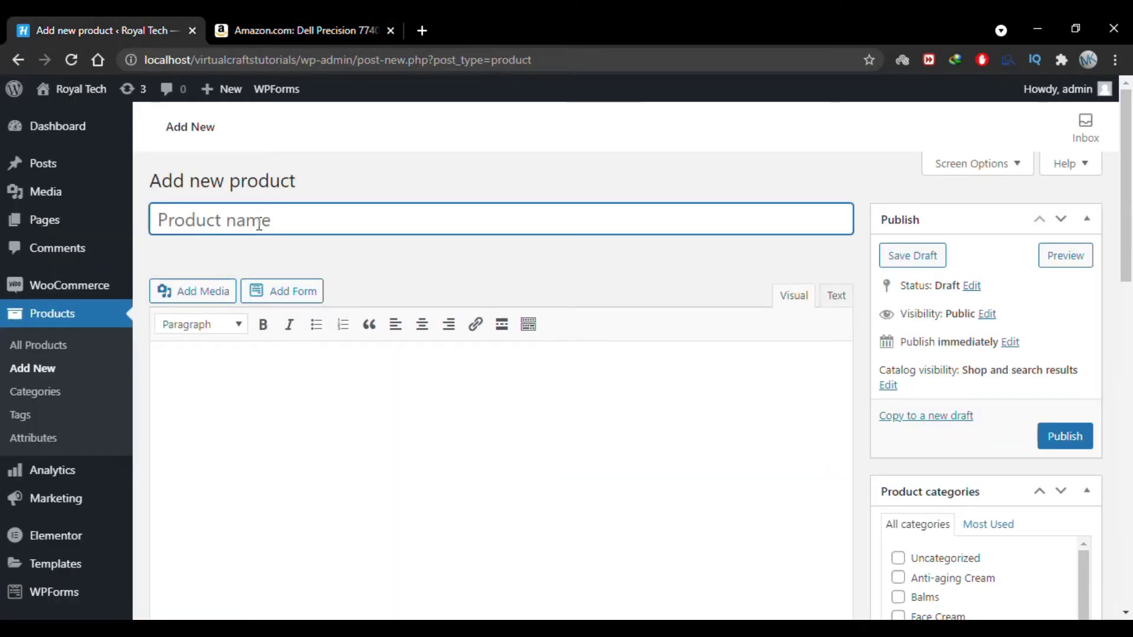
pyautogui.hotkey('ctrl', 'v')
# - Copy the Amazon Renewed guarantee text, without its terms link, from the Amazon listing into the product's main description
pyautogui.scroll(-2, 384, 334)
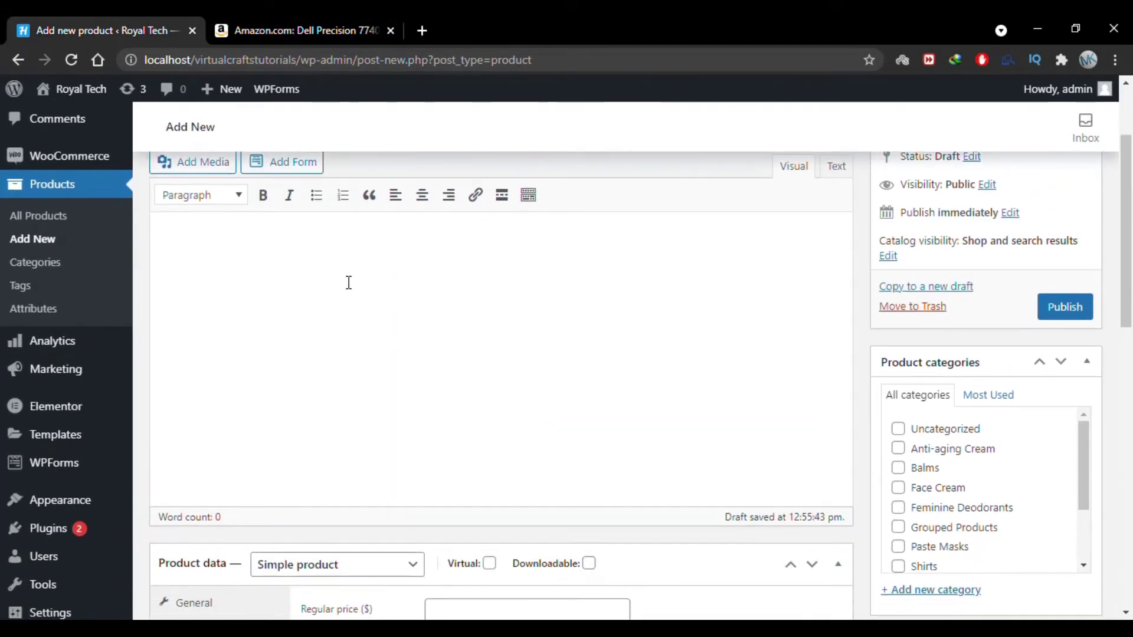
pyautogui.click(271, 17)
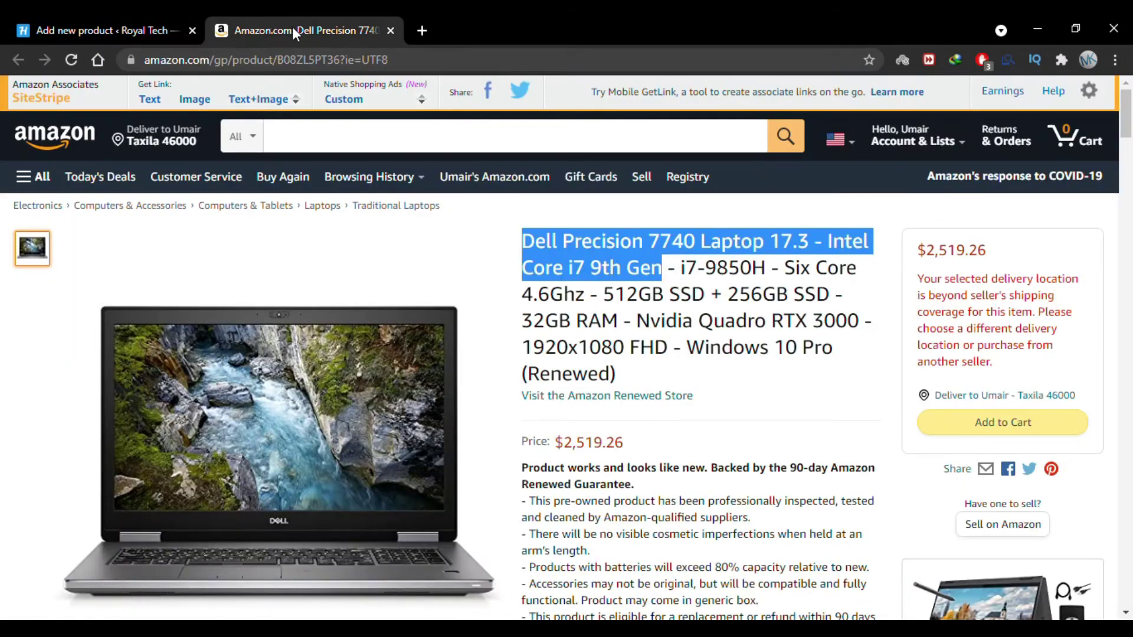
pyautogui.scroll(-3, 538, 335)
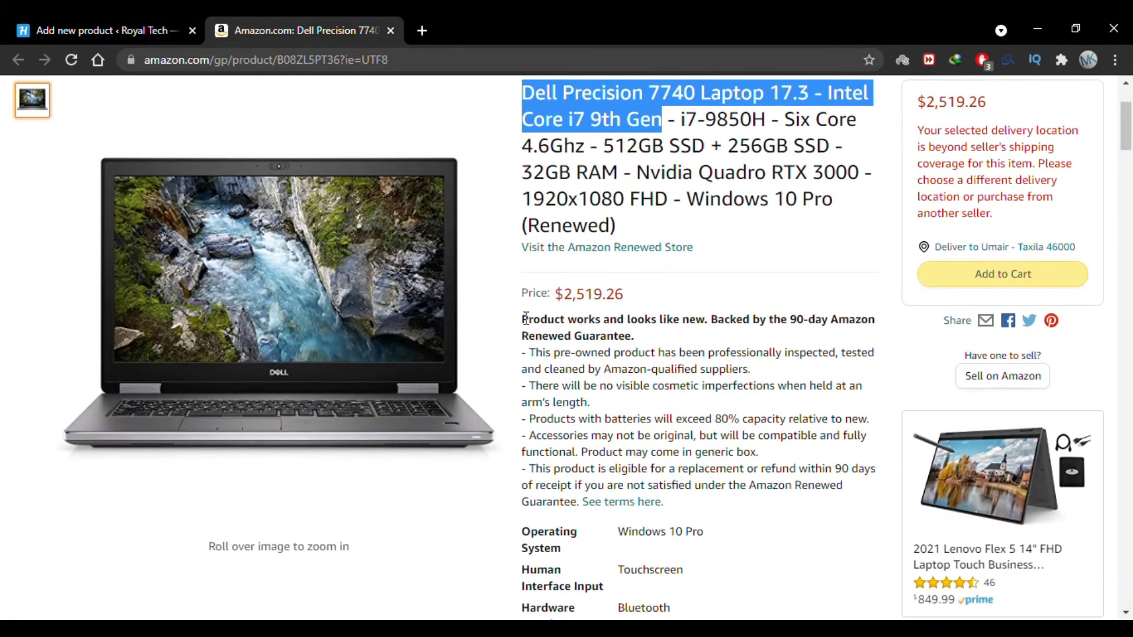
pyautogui.moveTo(522, 319); pyautogui.dragTo(580, 500)
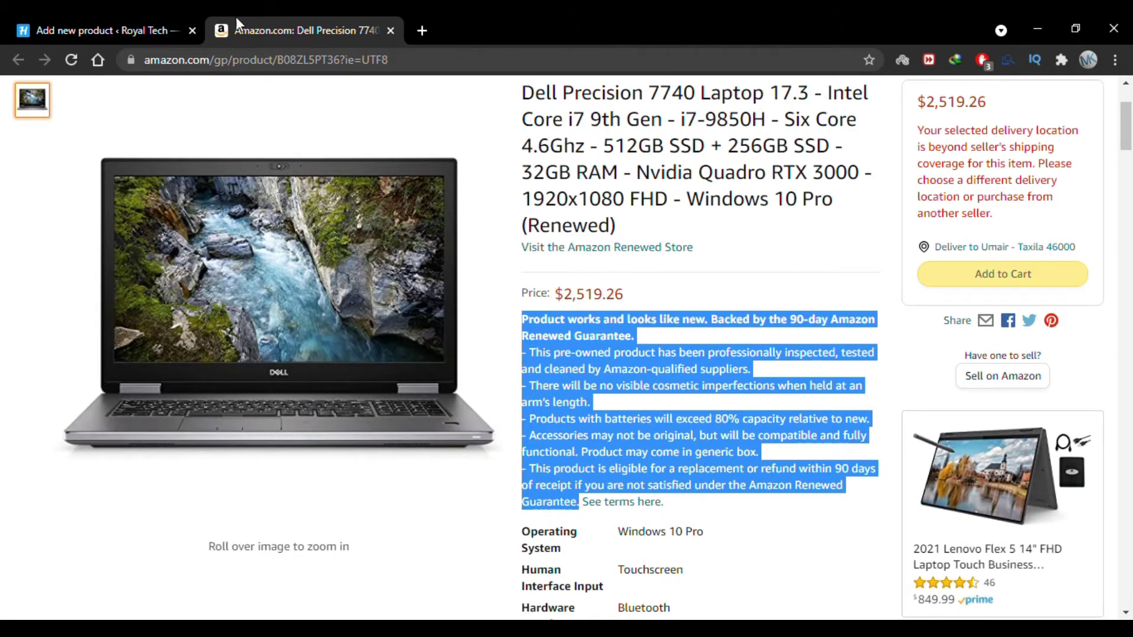
pyautogui.click(103, 30)
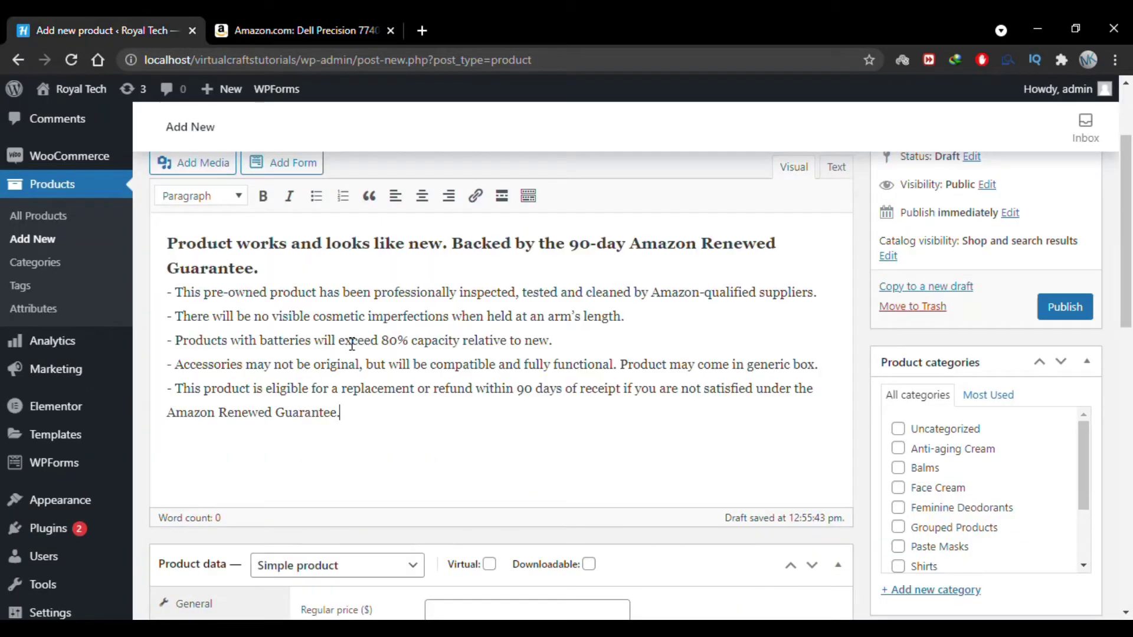
# - Set the product type to External/Affiliate product in the product data
pyautogui.scroll(-5, 352, 348)
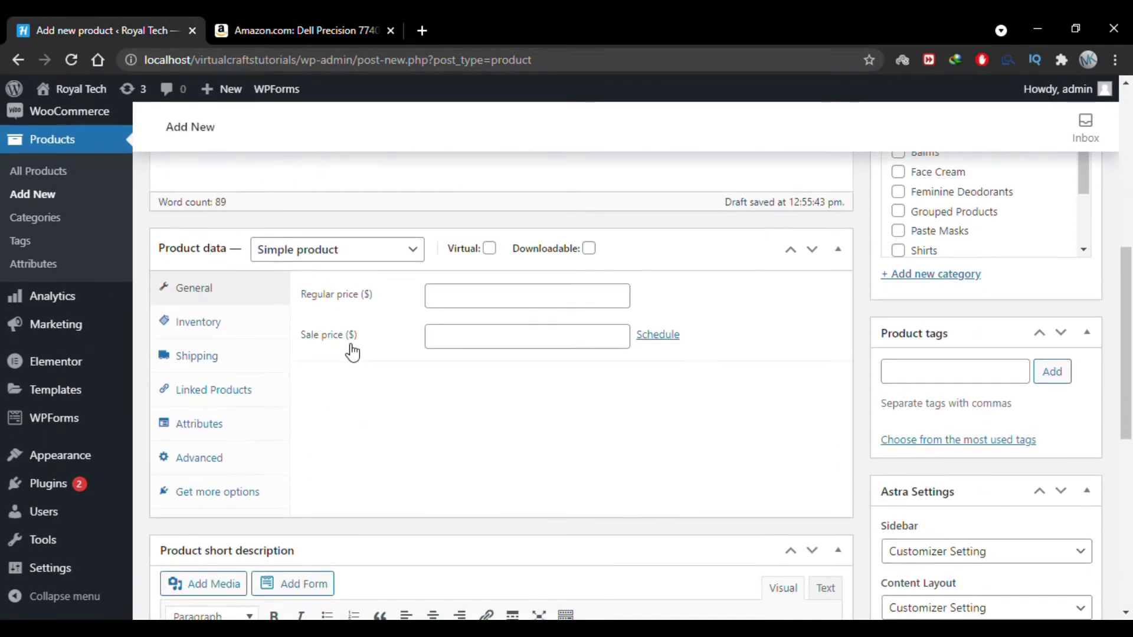
pyautogui.click(366, 264)
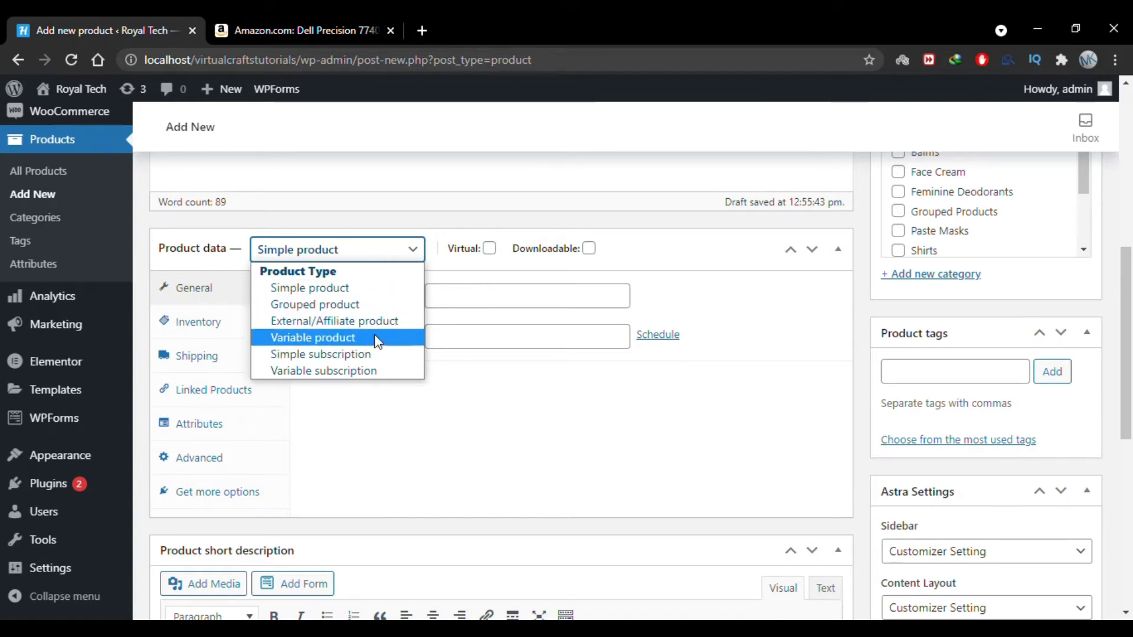
pyautogui.click(346, 321)
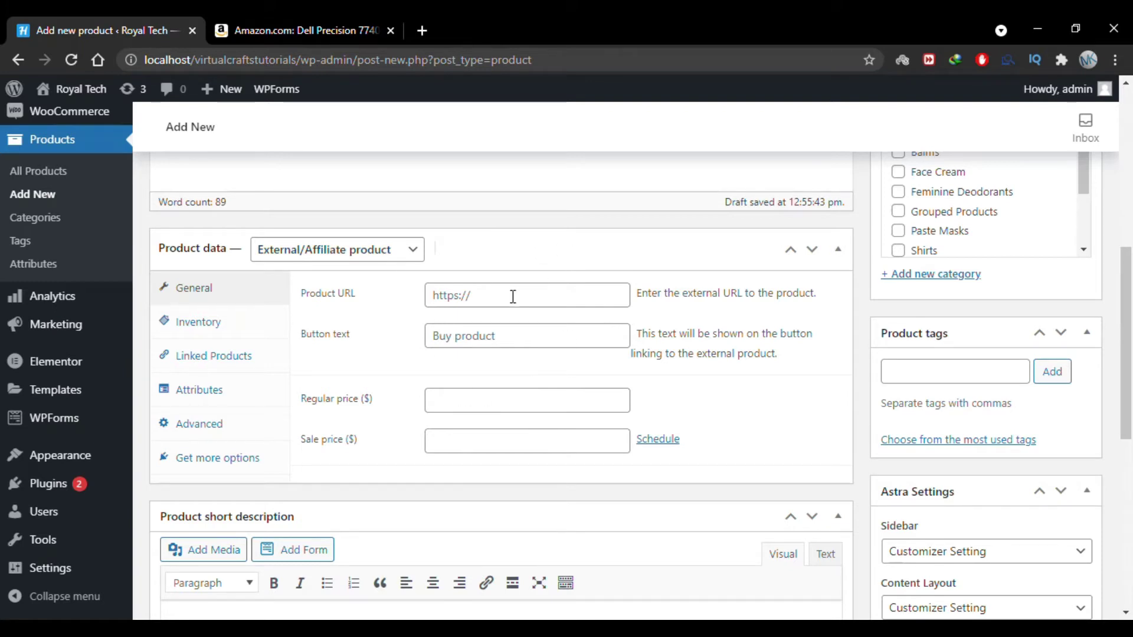
# - Switch the product type to Simple product and back to External/Affiliate product to compare their fields
pyautogui.click(415, 256)
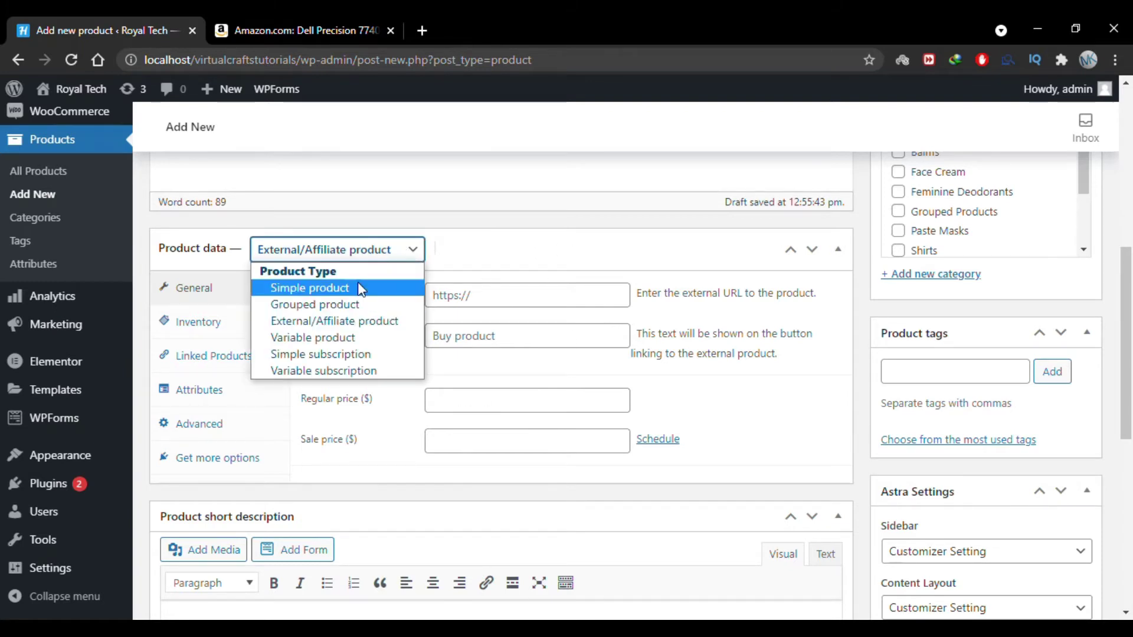
pyautogui.click(363, 288)
pyautogui.click(403, 249)
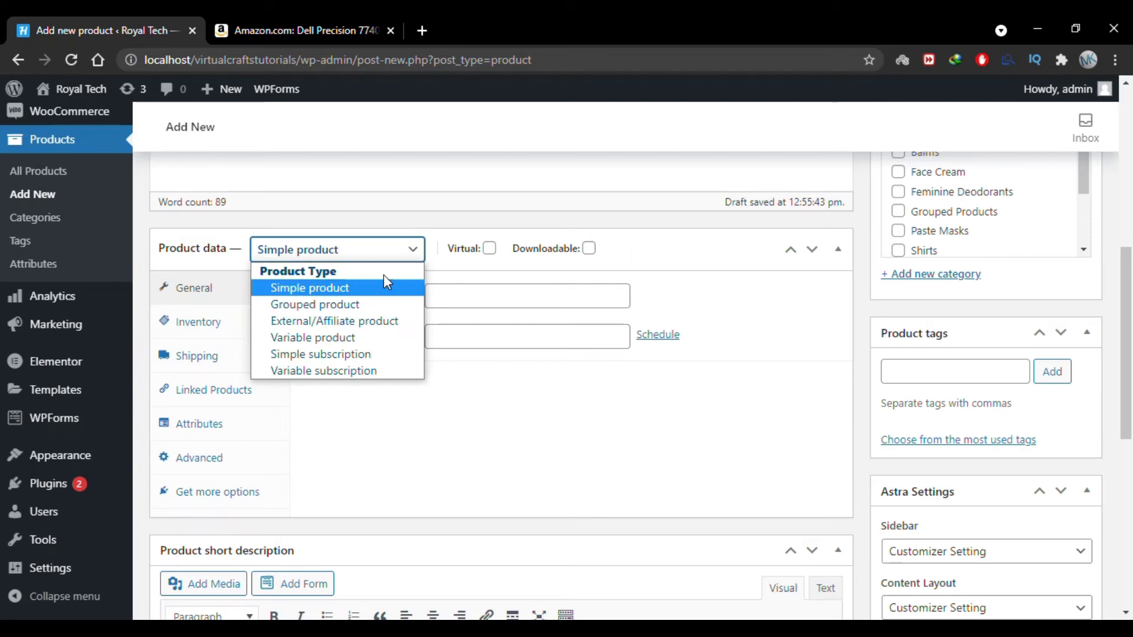
pyautogui.click(354, 320)
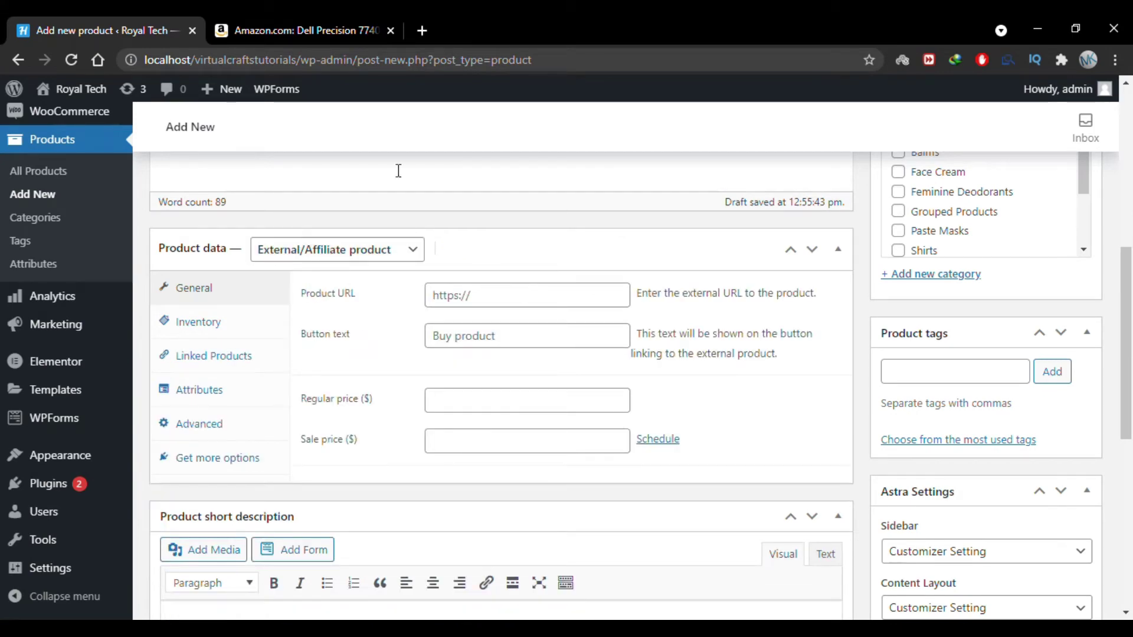
# - Generate a text link to the laptop on its Amazon page, compare the full version, and choose Short Link
pyautogui.click(311, 27)
pyautogui.scroll(3, 723, 406)
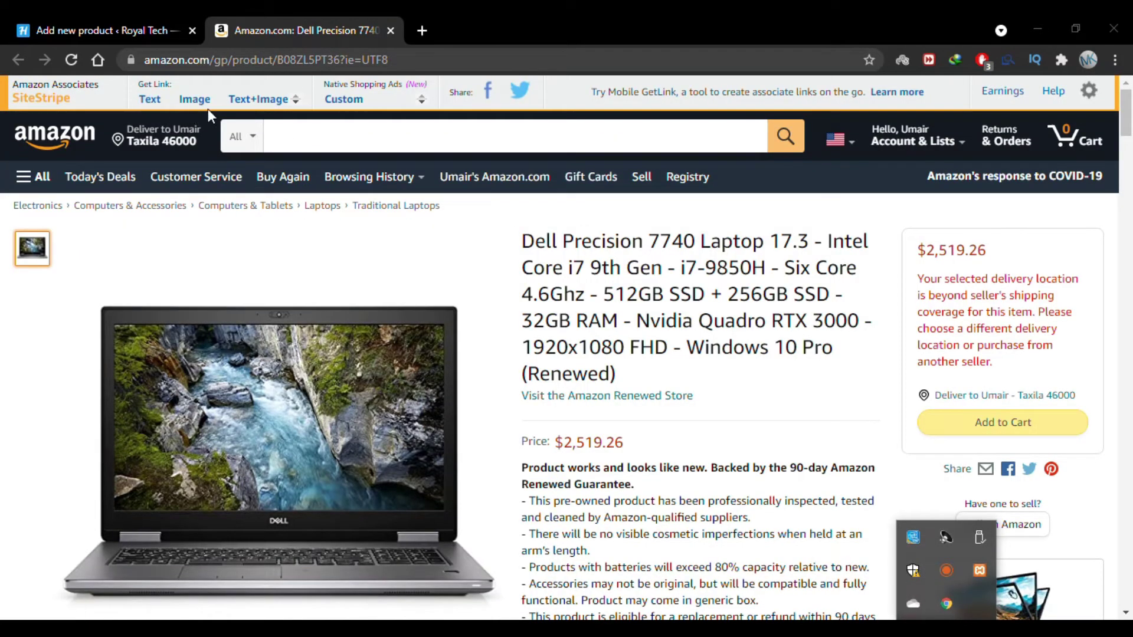
pyautogui.click(144, 104)
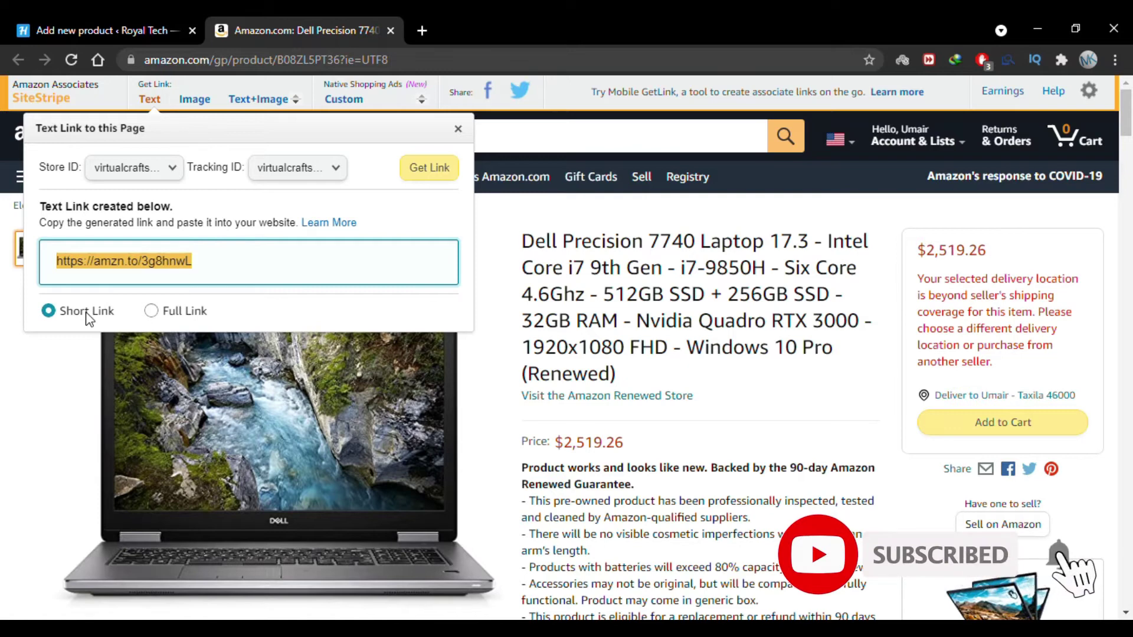
pyautogui.click(146, 312)
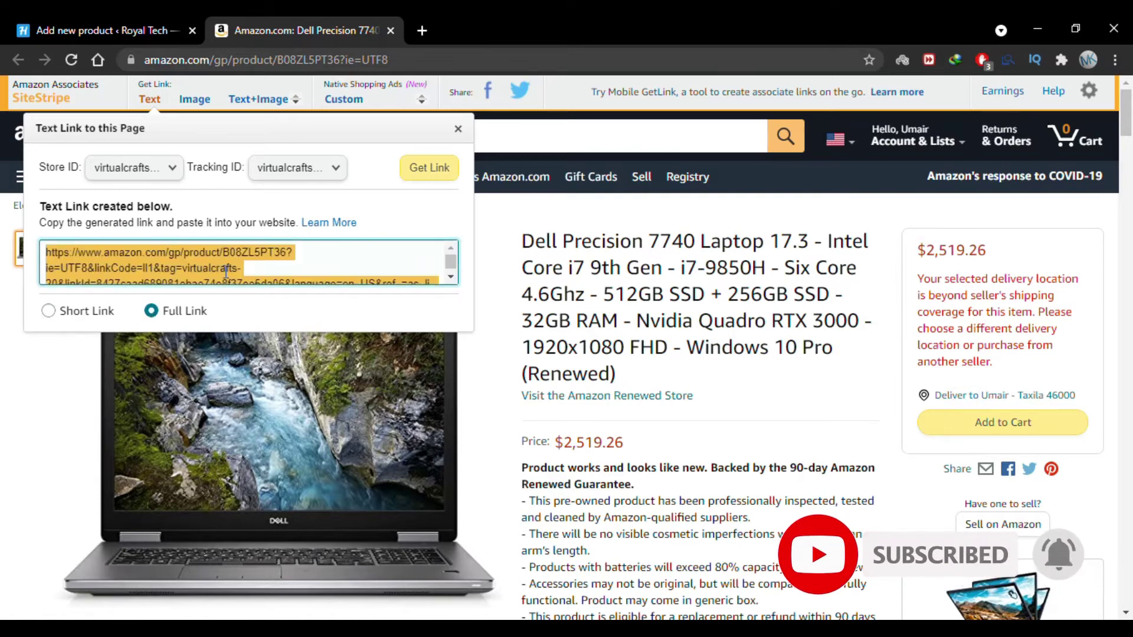
pyautogui.click(88, 311)
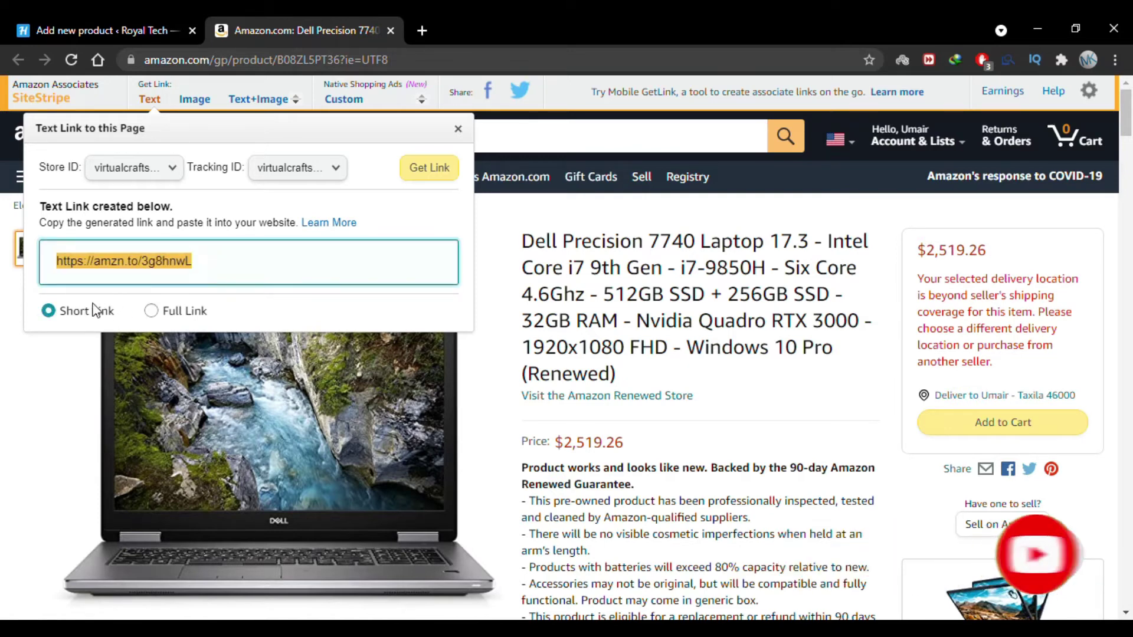
pyautogui.click(90, 19)
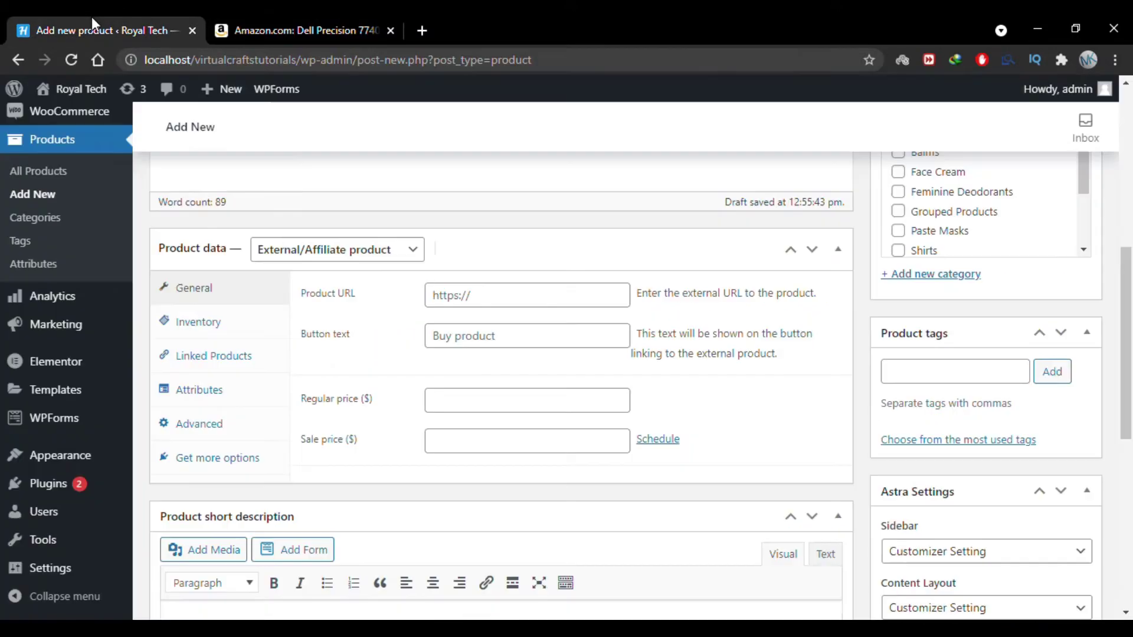
pyautogui.click(472, 295)
pyautogui.write('https://amzn.to/3g8hnwL')
pyautogui.press('Tab')
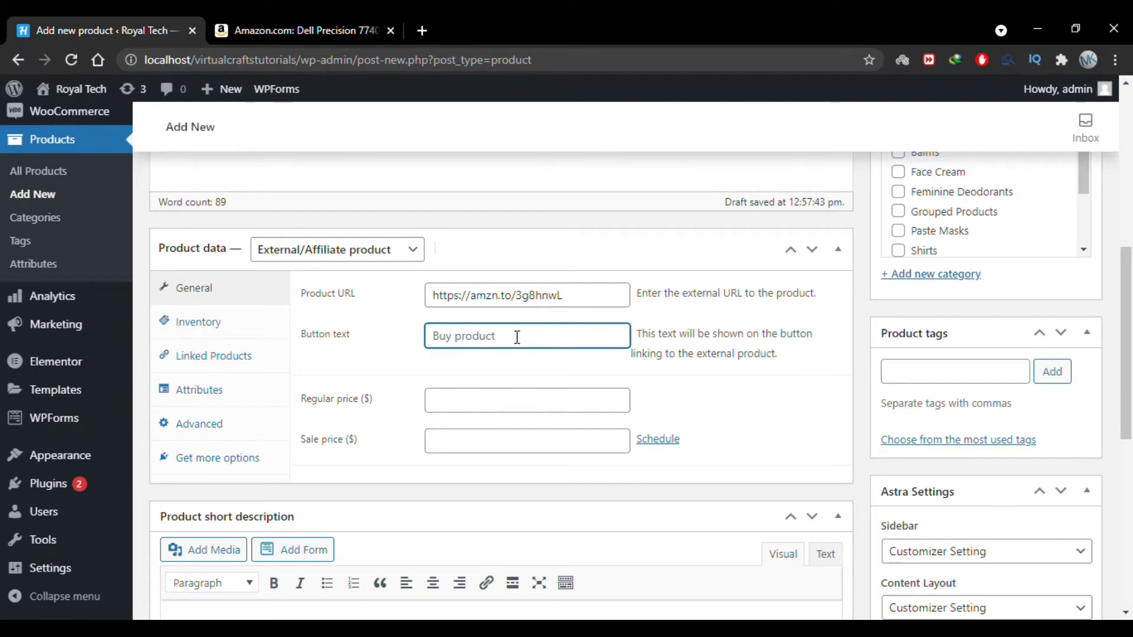
pyautogui.write('Purchase Now')
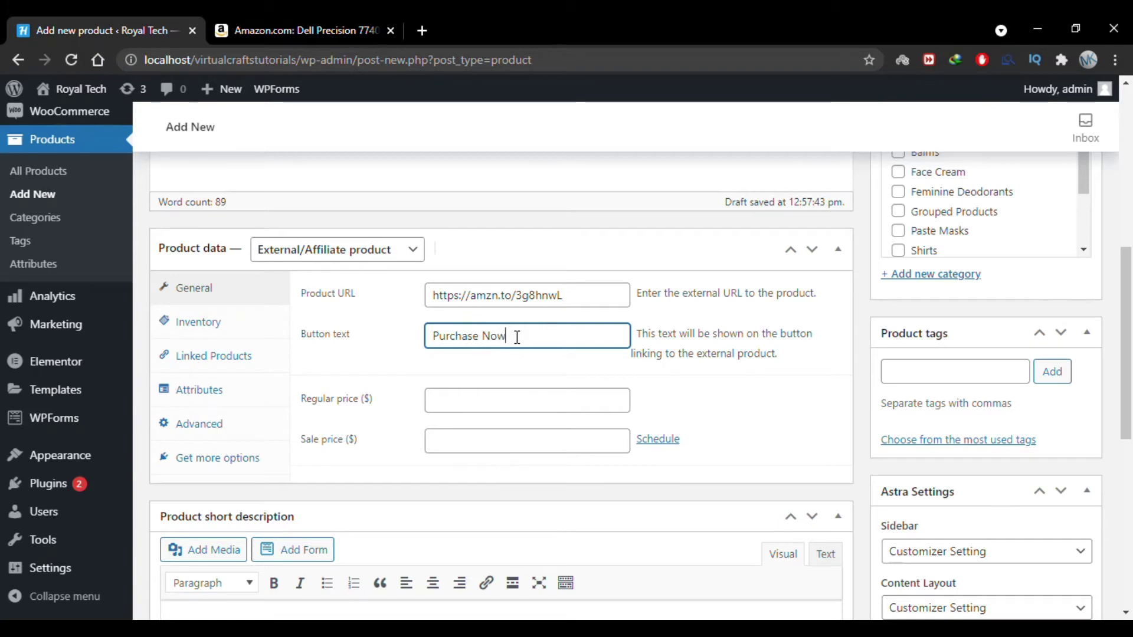
pyautogui.write(' !')
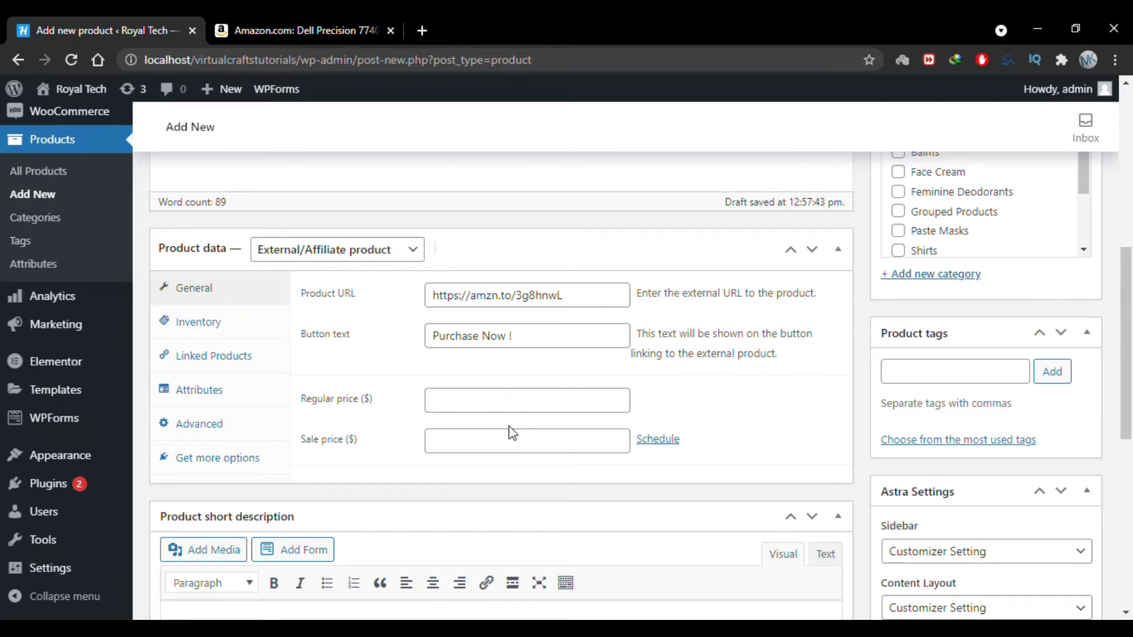
# - Copy the laptop's price from its Amazon page and set the product's regular price to 2519.26
pyautogui.click(435, 395)
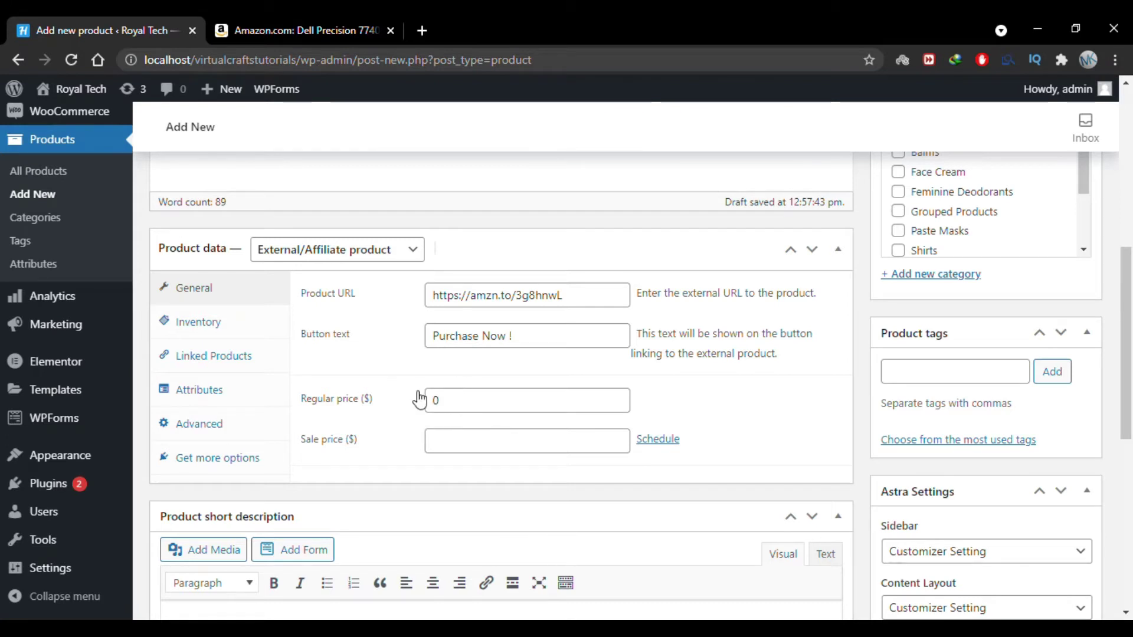
pyautogui.press('Delete')
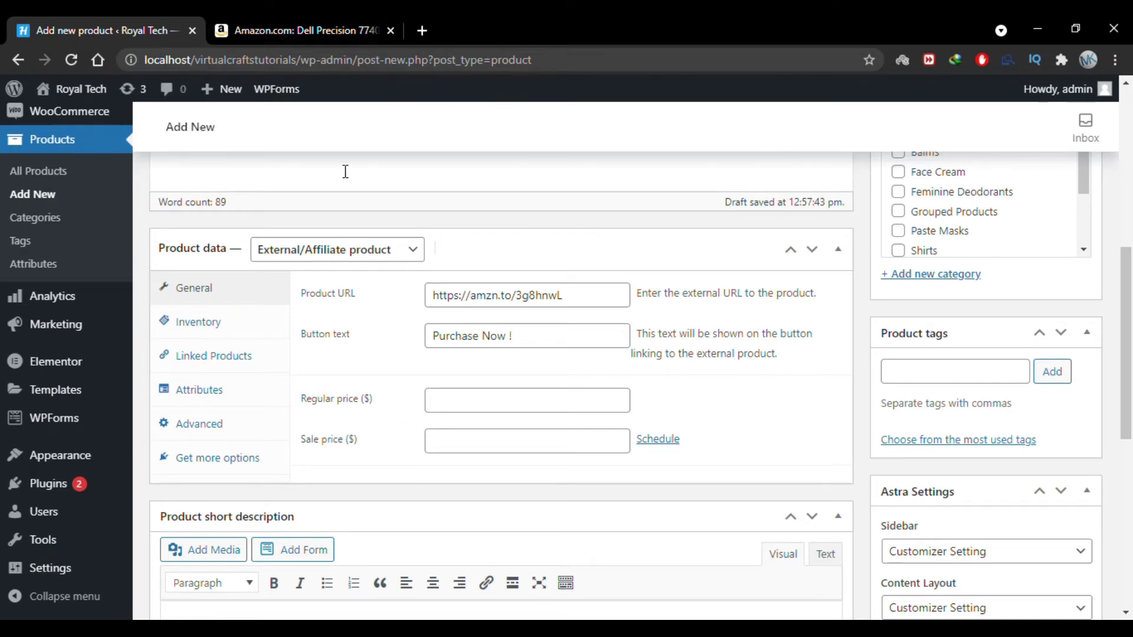
pyautogui.click(328, 30)
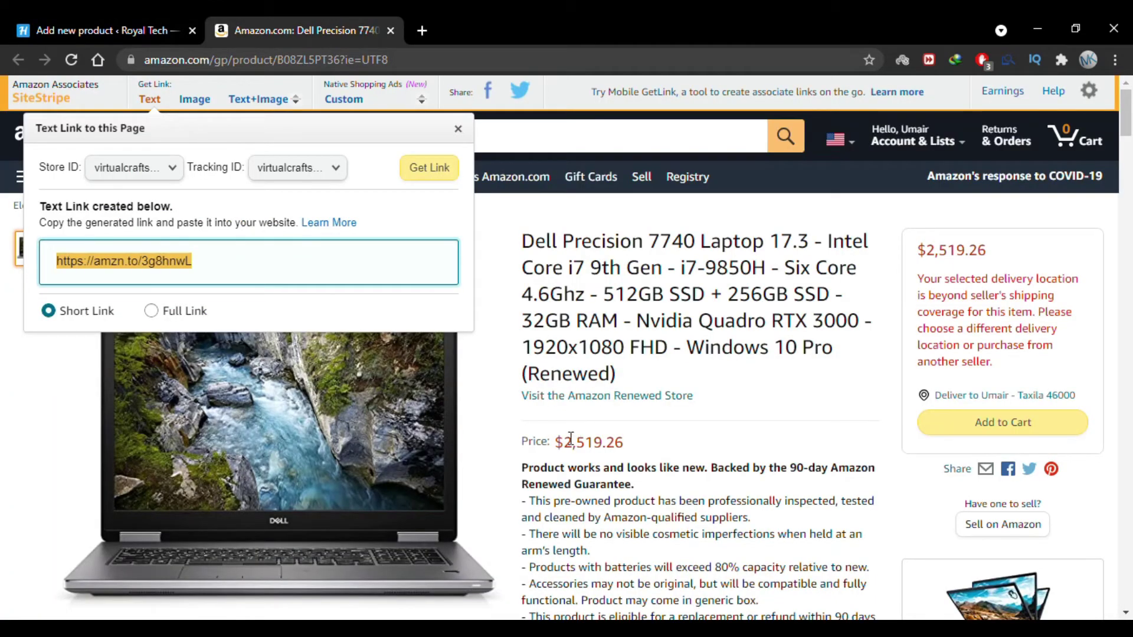
pyautogui.moveTo(565, 443); pyautogui.dragTo(639, 447)
pyautogui.hotkey('ctrl', 'c')
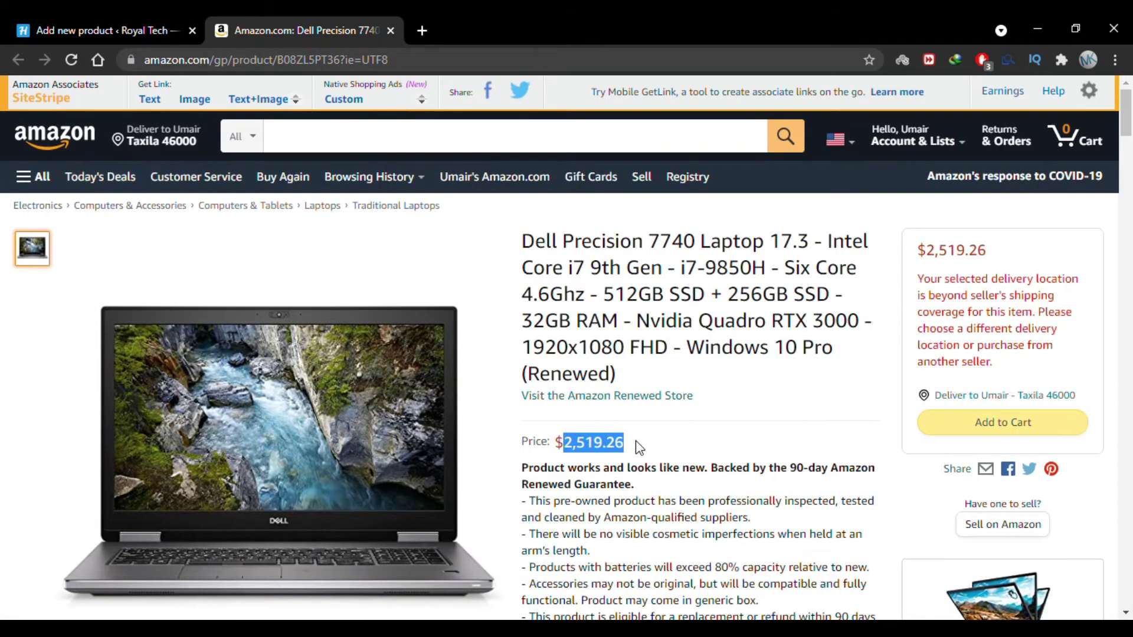
pyautogui.click(121, 19)
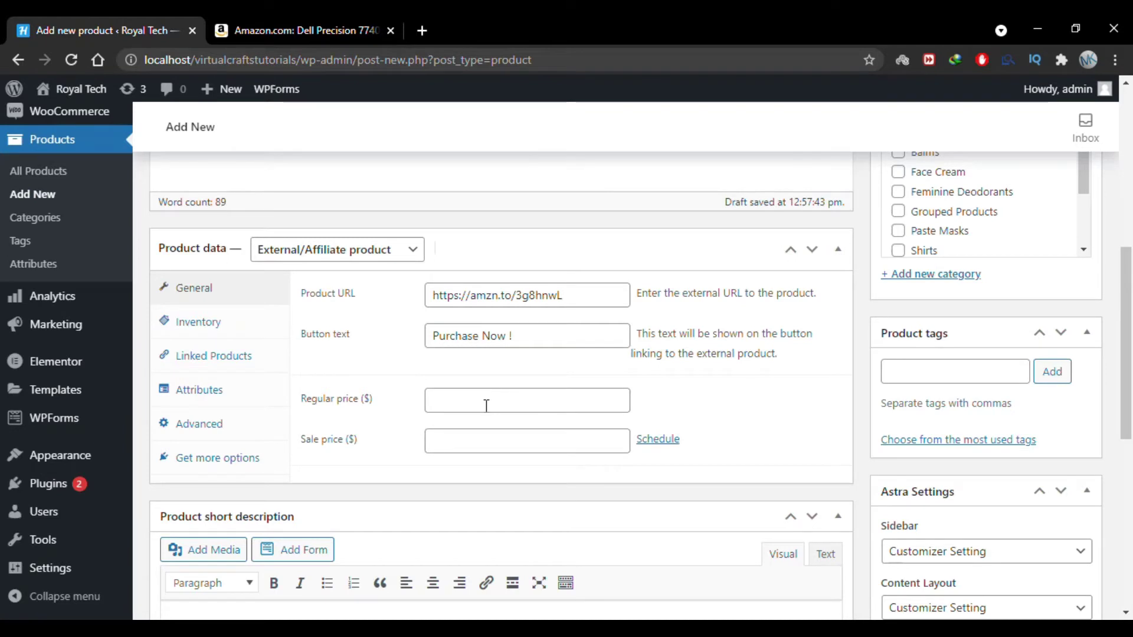
pyautogui.click(486, 406)
pyautogui.hotkey('ctrl', 'v')
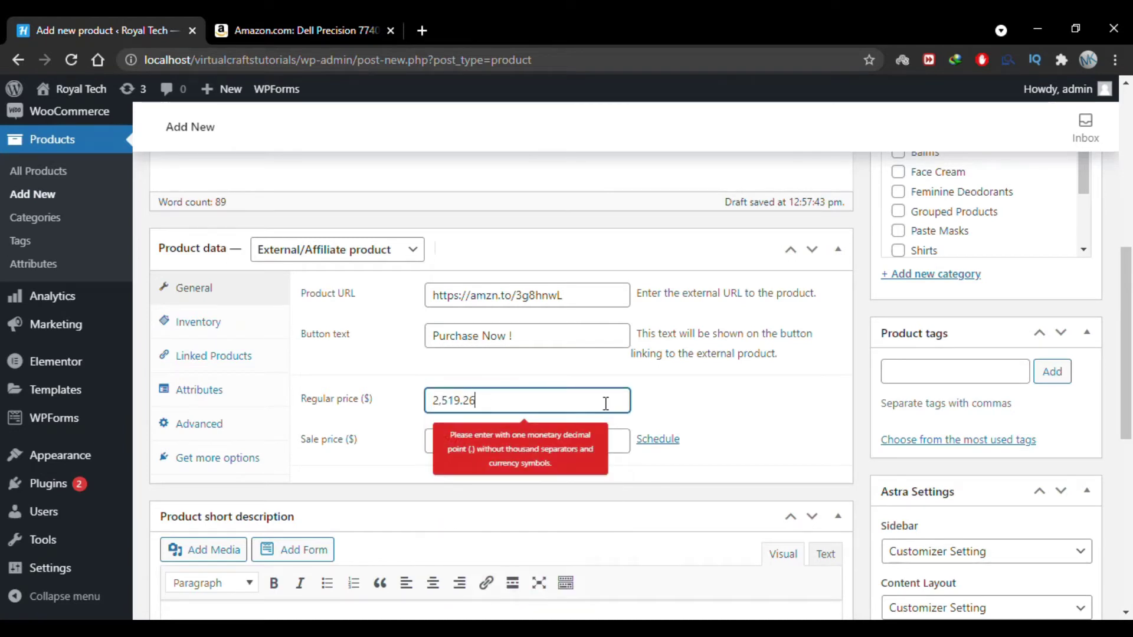
pyautogui.press('Left')
pyautogui.press('Left')
pyautogui.press('BackSpace')
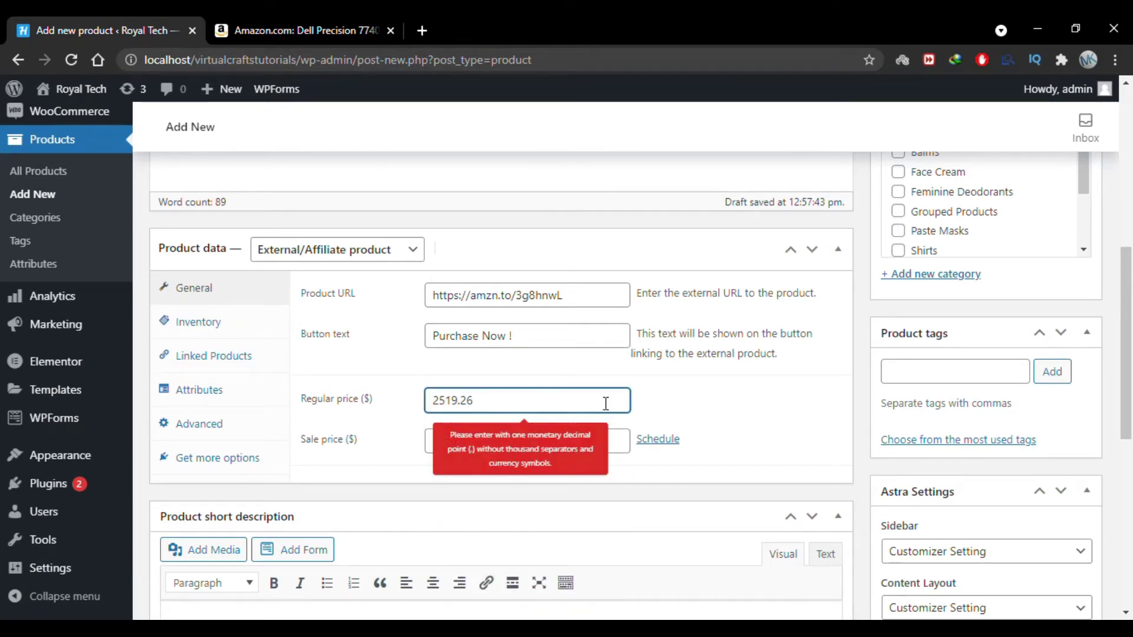
# - Open the sale schedule fields and set the product's sale price to 2400
pyautogui.click(541, 437)
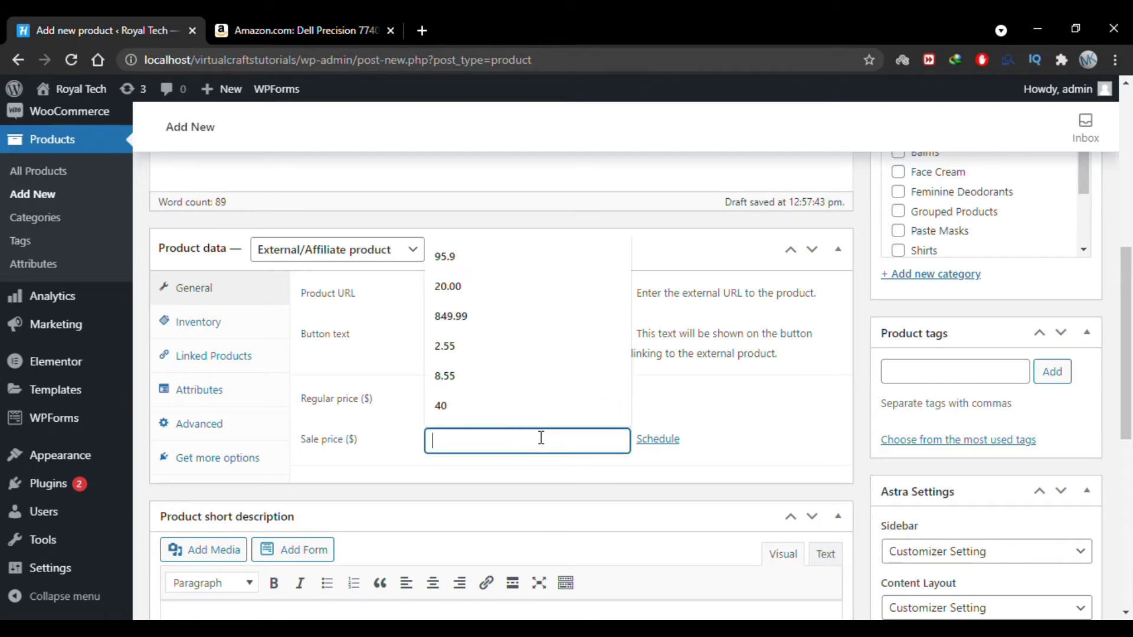
pyautogui.click(561, 490)
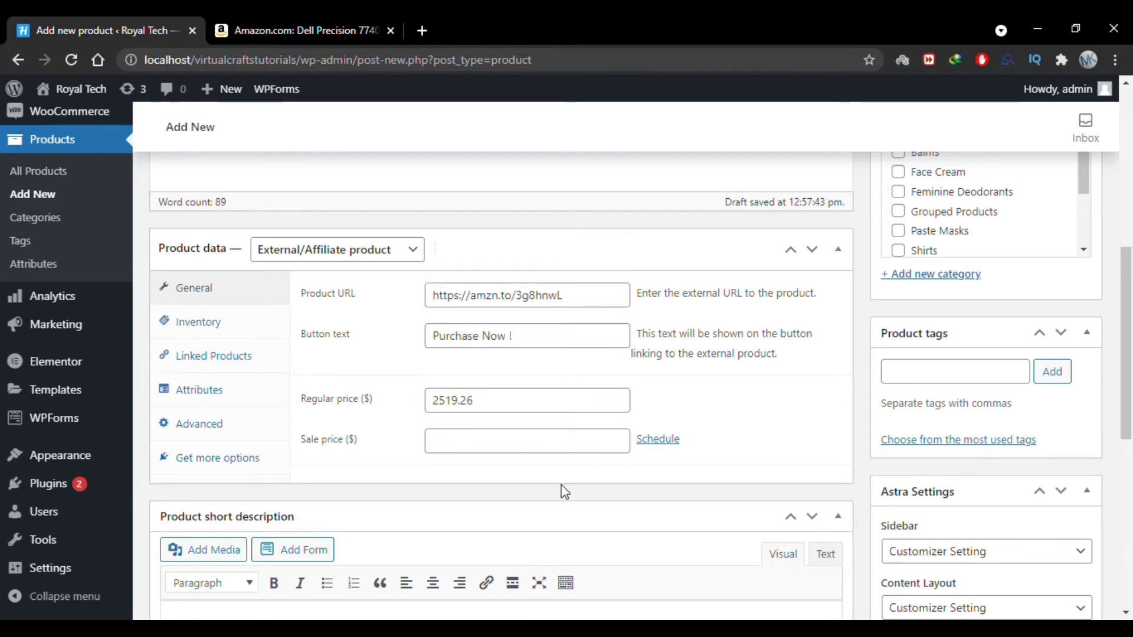
pyautogui.click(663, 439)
pyautogui.scroll(-1, 712, 437)
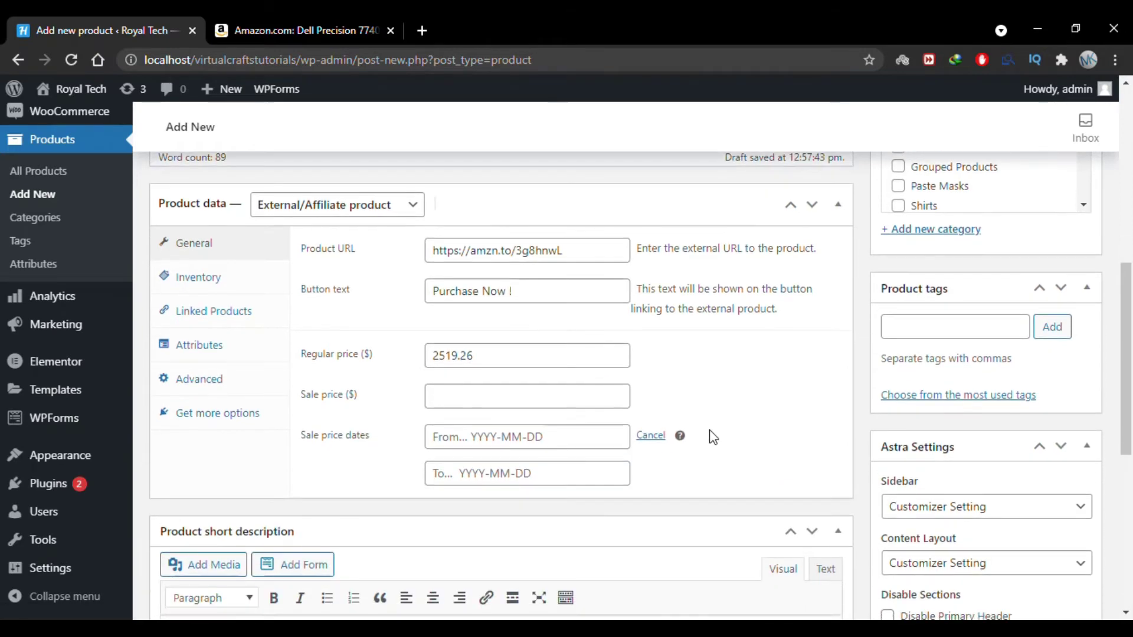
pyautogui.click(528, 395)
pyautogui.write('2400')
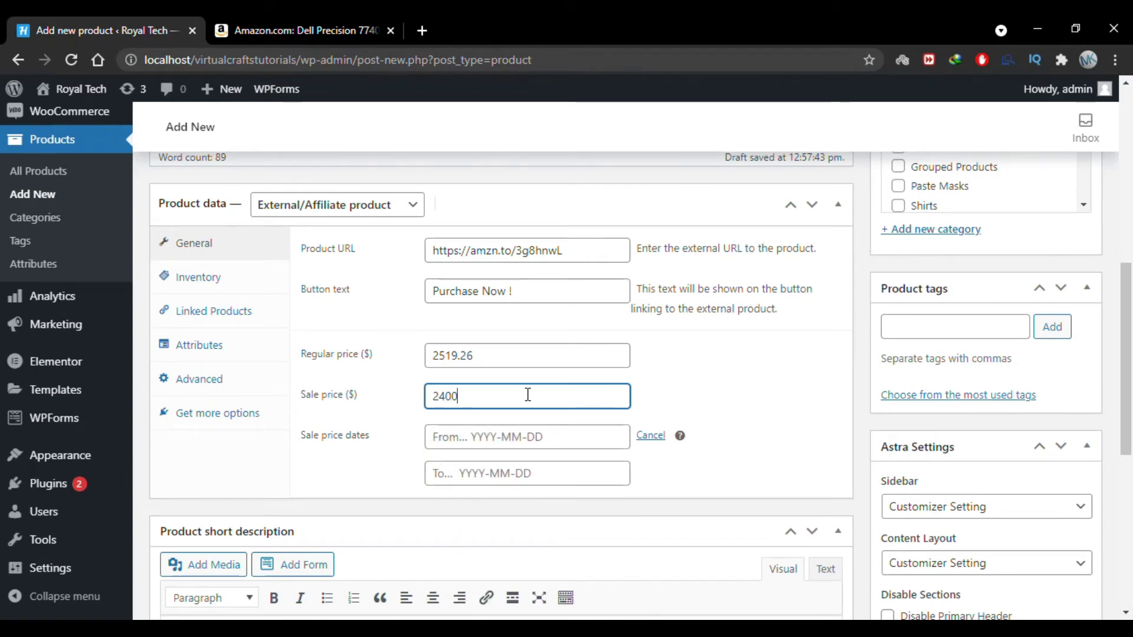
# - Schedule the sale price from 2021-06-10 to 2021-06-15
pyautogui.click(587, 440)
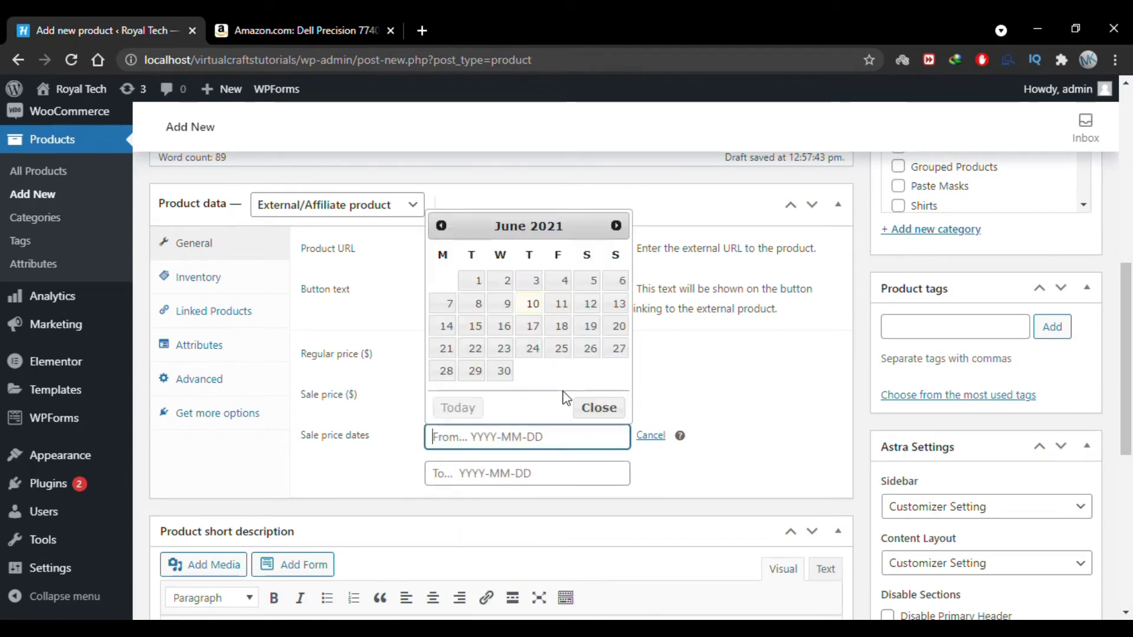
pyautogui.click(544, 303)
pyautogui.click(507, 475)
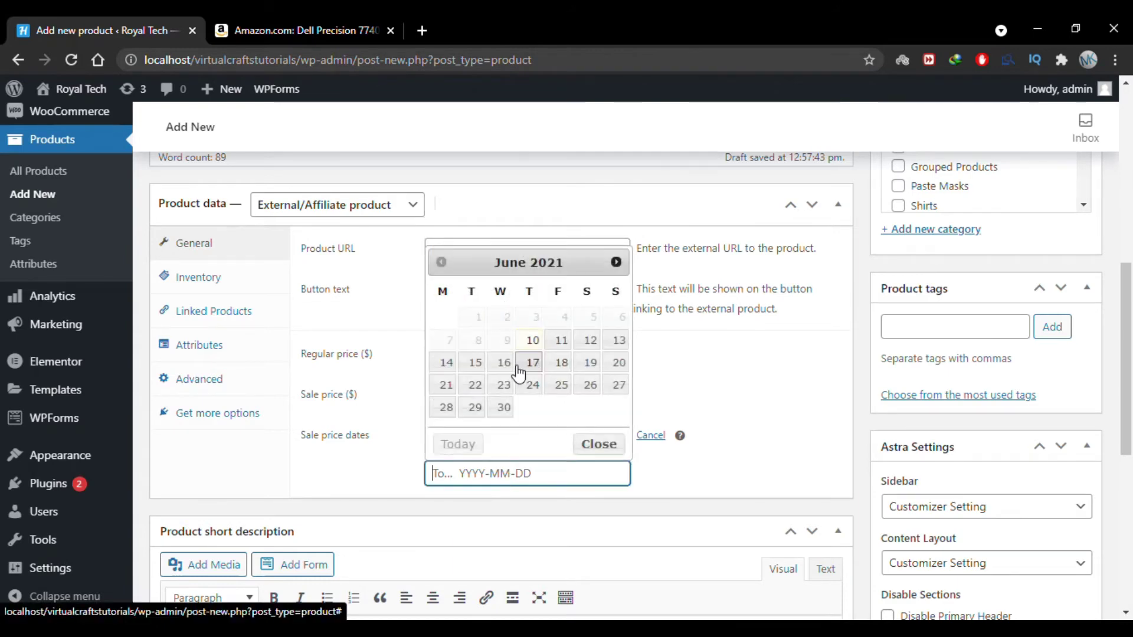
pyautogui.click(478, 362)
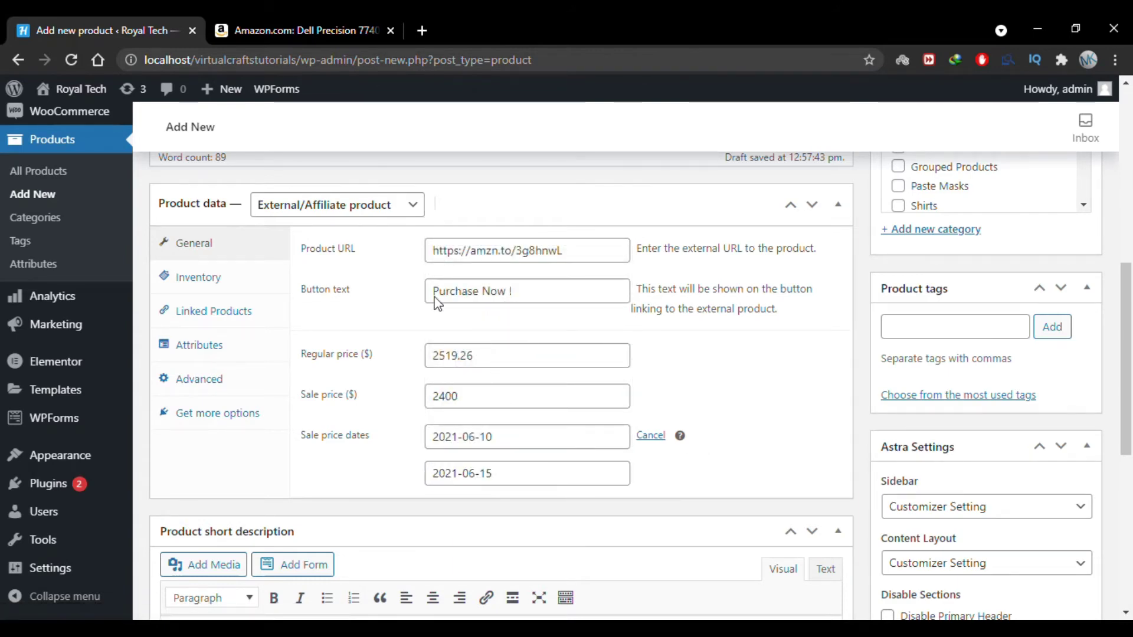
# - Set the product's SKU to 764785345 and review its linked products, attributes and advanced settings
pyautogui.click(248, 284)
pyautogui.click(443, 250)
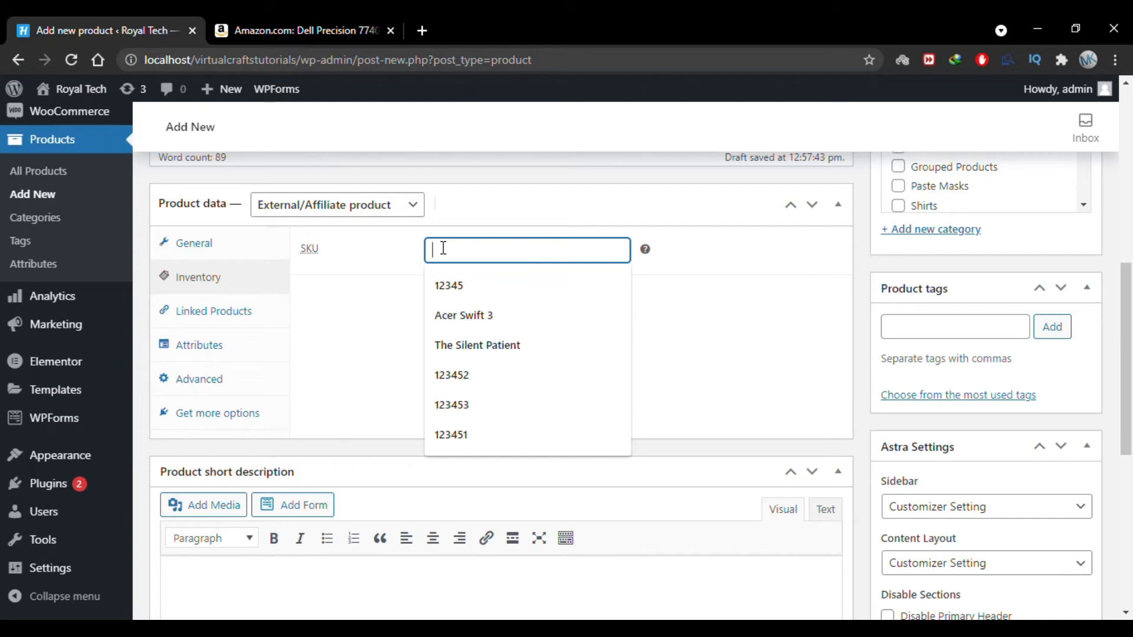
pyautogui.write('764785345')
pyautogui.click(262, 312)
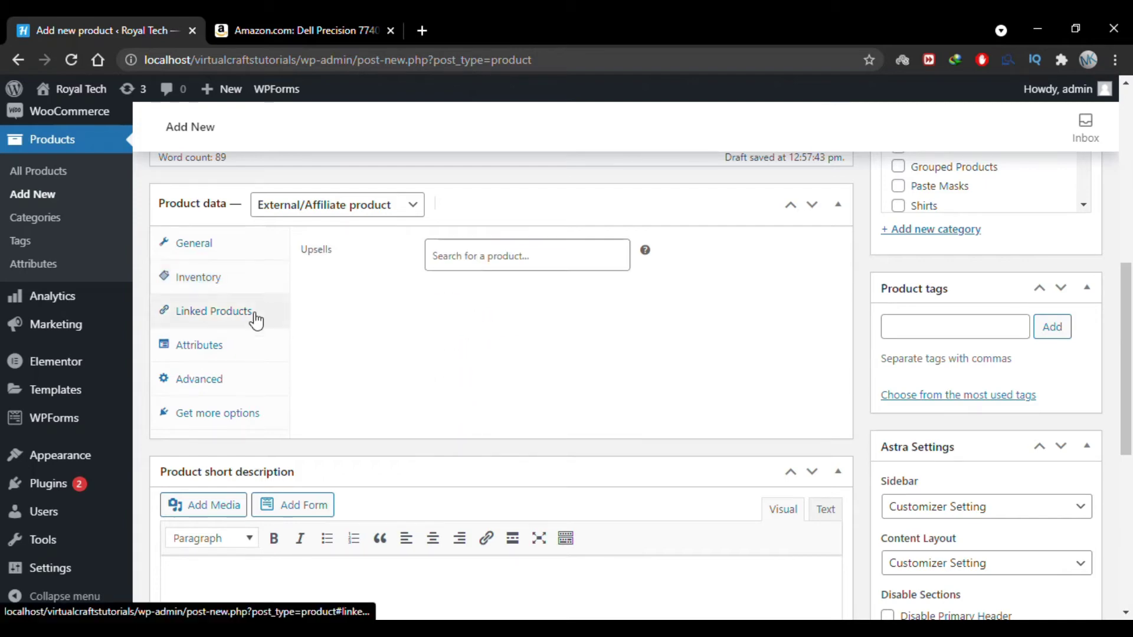
pyautogui.click(228, 346)
pyautogui.click(241, 379)
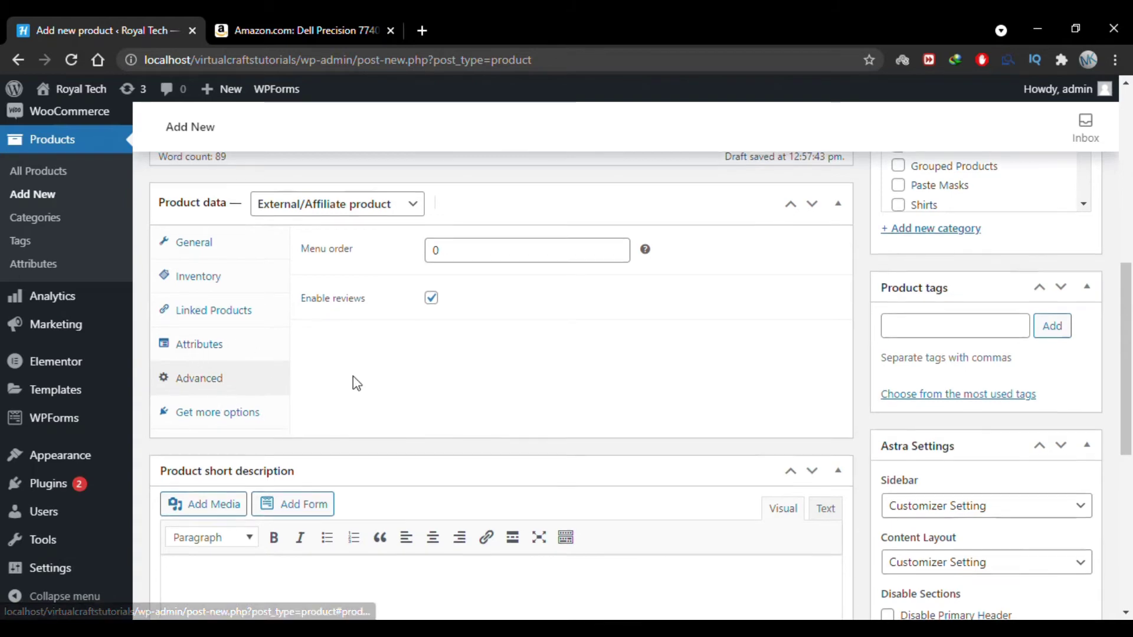
# - Fill the product short description with the Amazon page's renewed guarantee heading and its first two bullet points
pyautogui.scroll(-5, 354, 378)
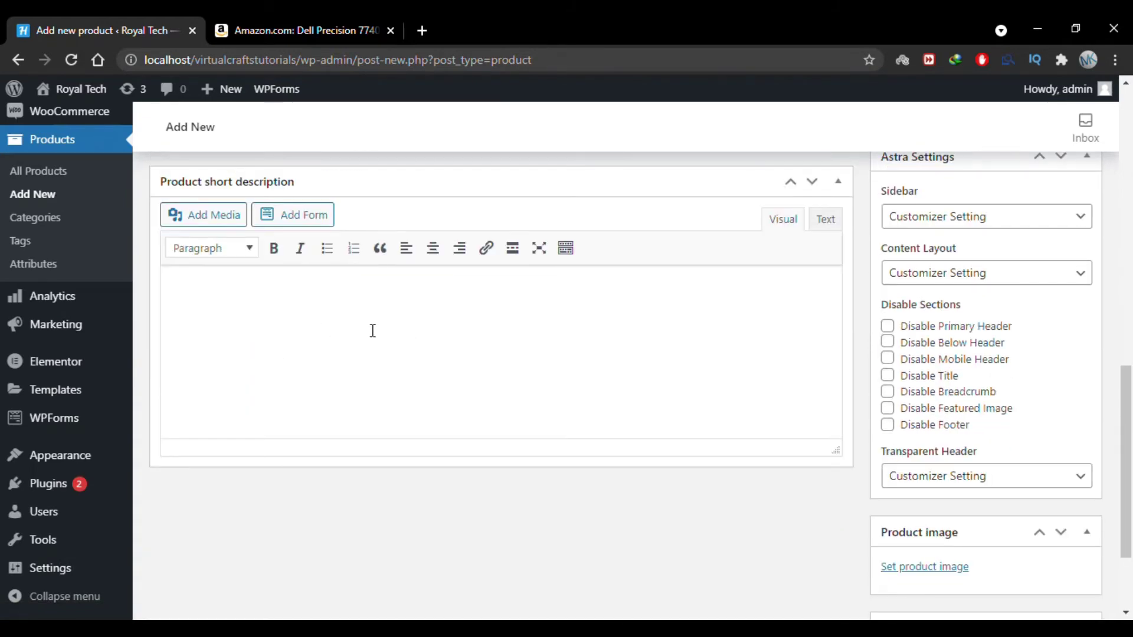
pyautogui.click(306, 17)
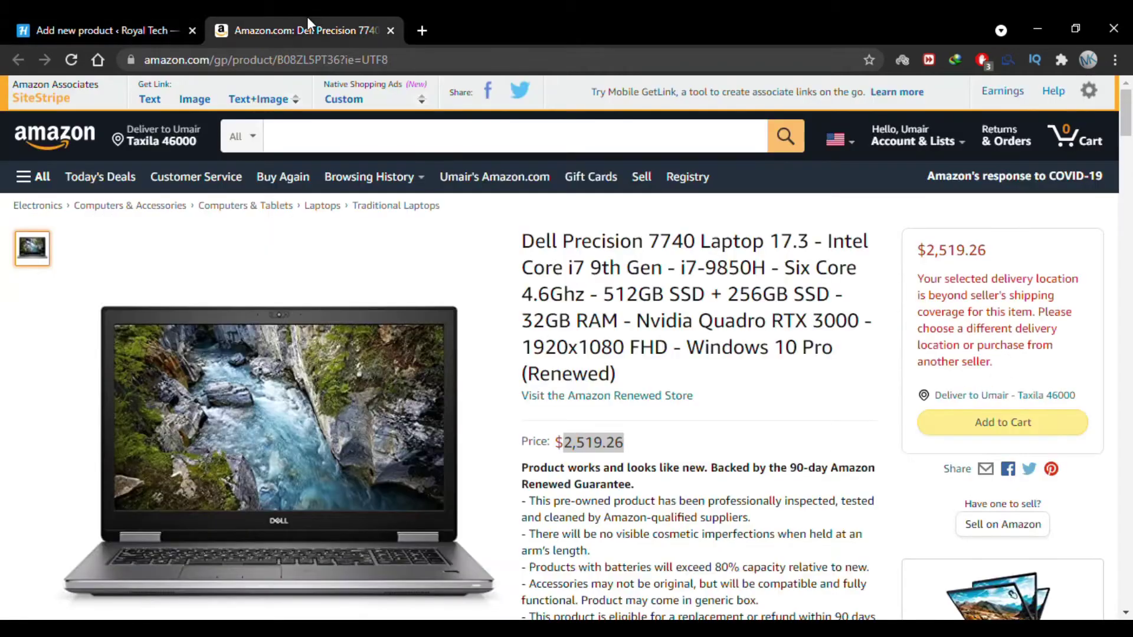
pyautogui.scroll(-3, 723, 400)
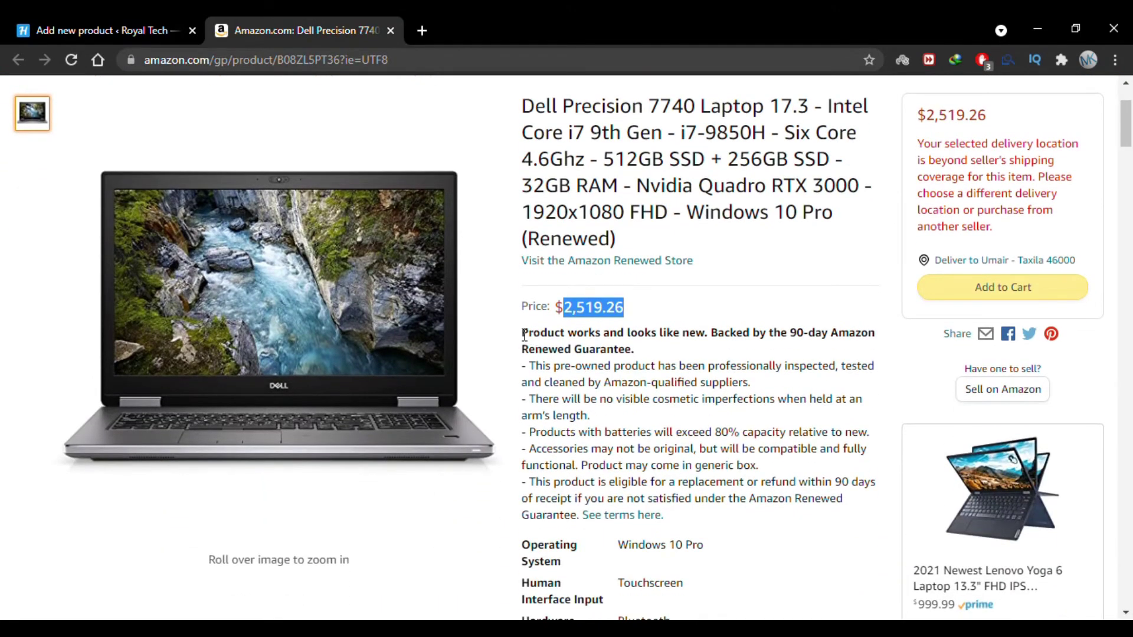
pyautogui.moveTo(524, 333); pyautogui.dragTo(603, 423)
pyautogui.hotkey('ctrl', 'c')
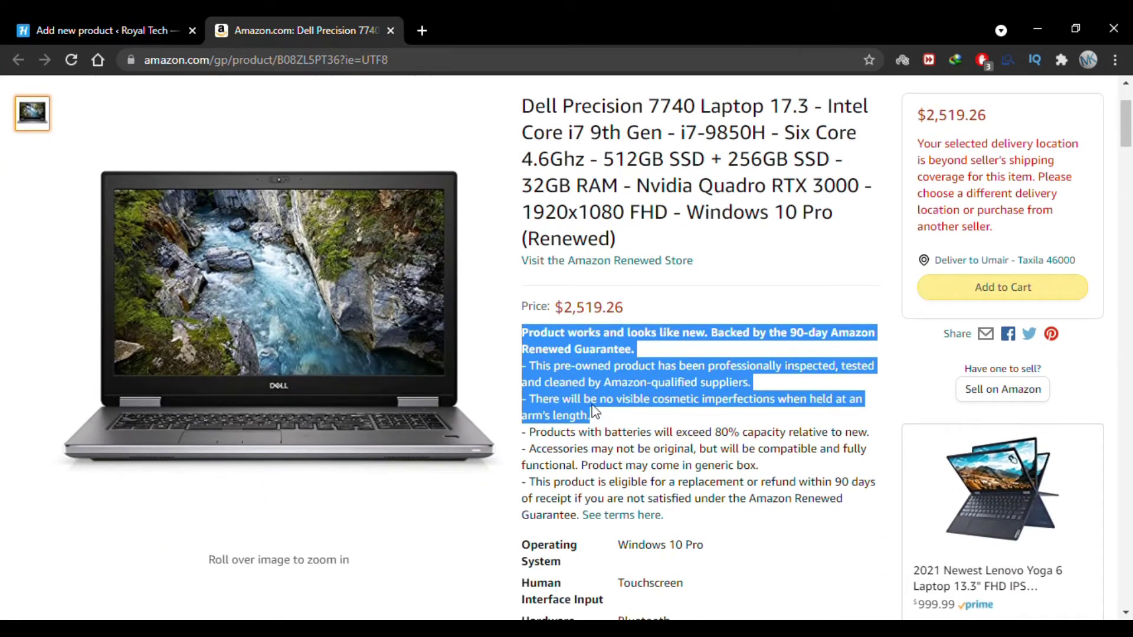
pyautogui.click(100, 30)
pyautogui.hotkey('ctrl', 'v')
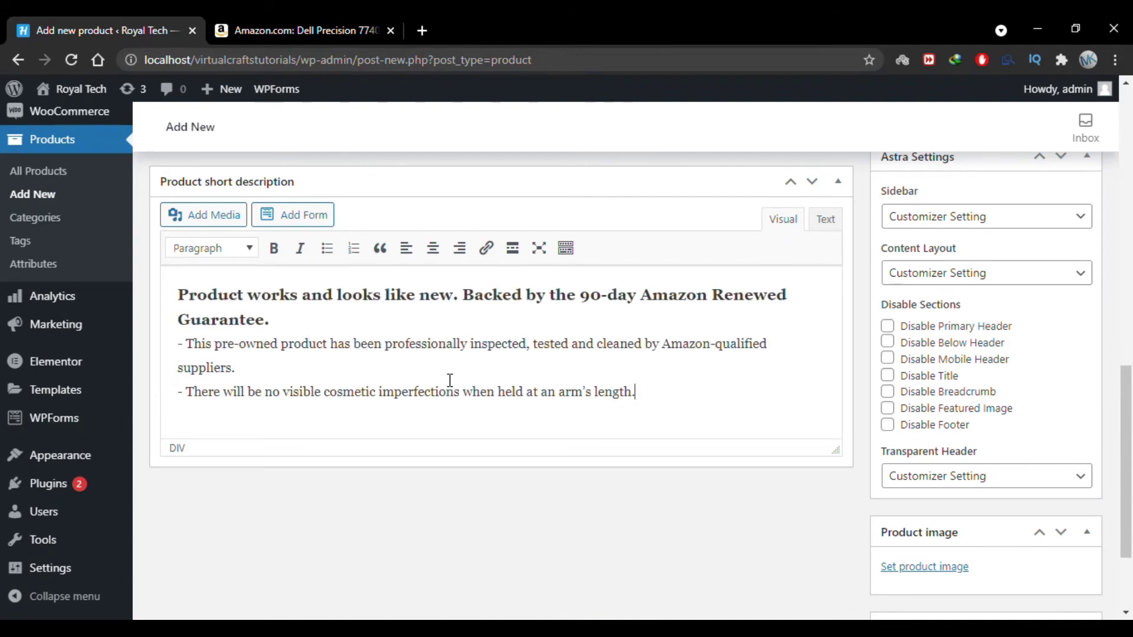
# - Upload the laptop picture 714iuK22RtS._AC_SL1280_.jpg and set it as the product image
pyautogui.scroll(-3, 861, 406)
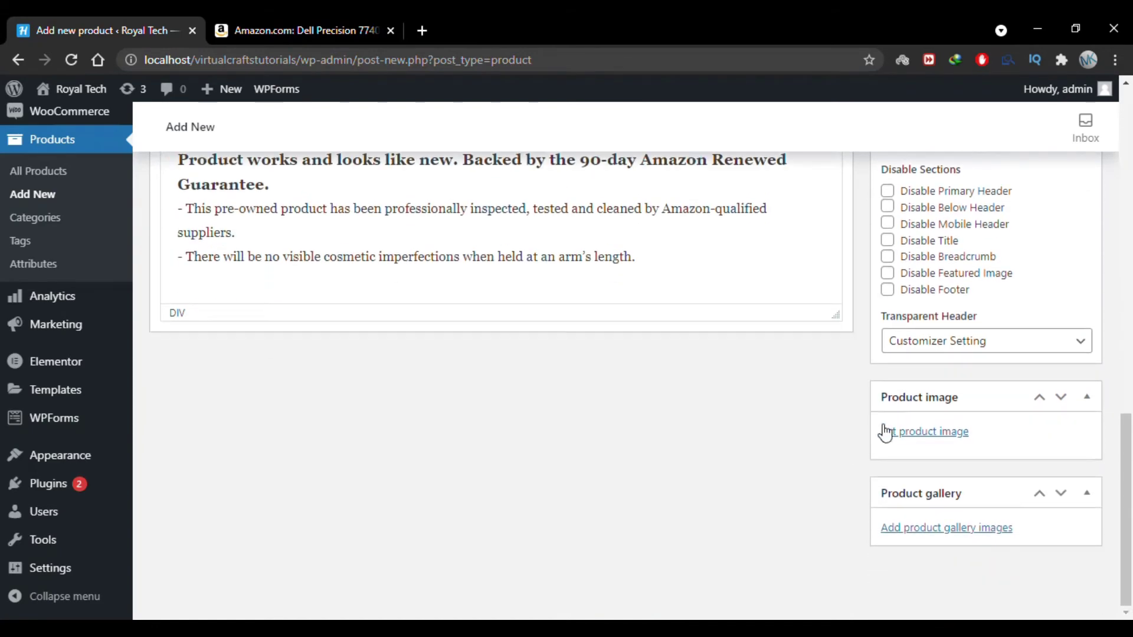
pyautogui.click(901, 433)
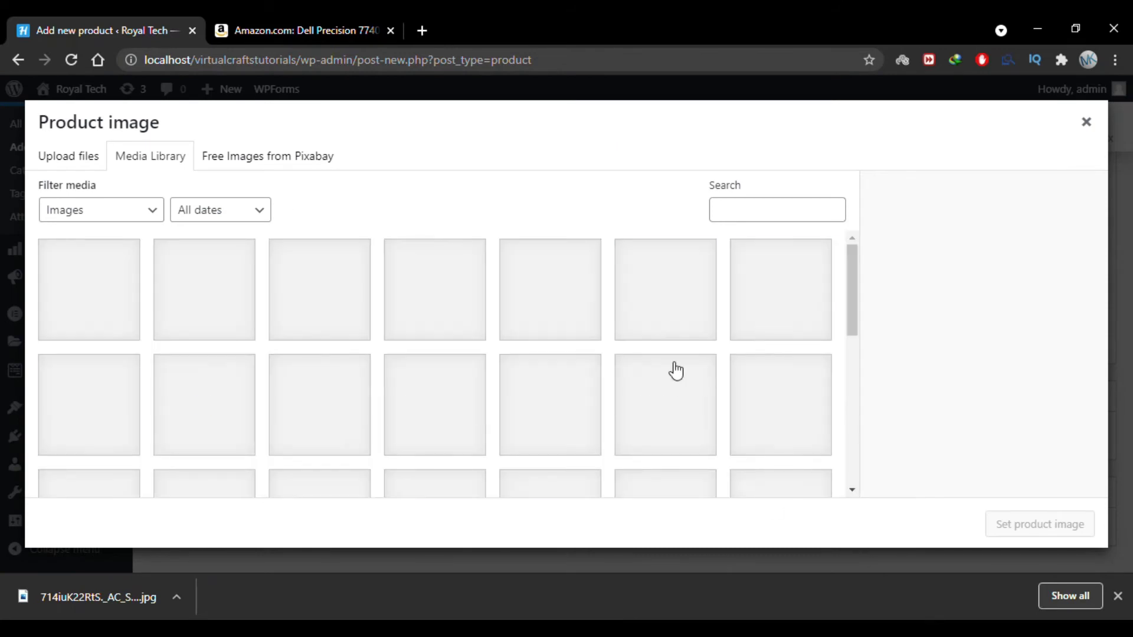
pyautogui.click(74, 156)
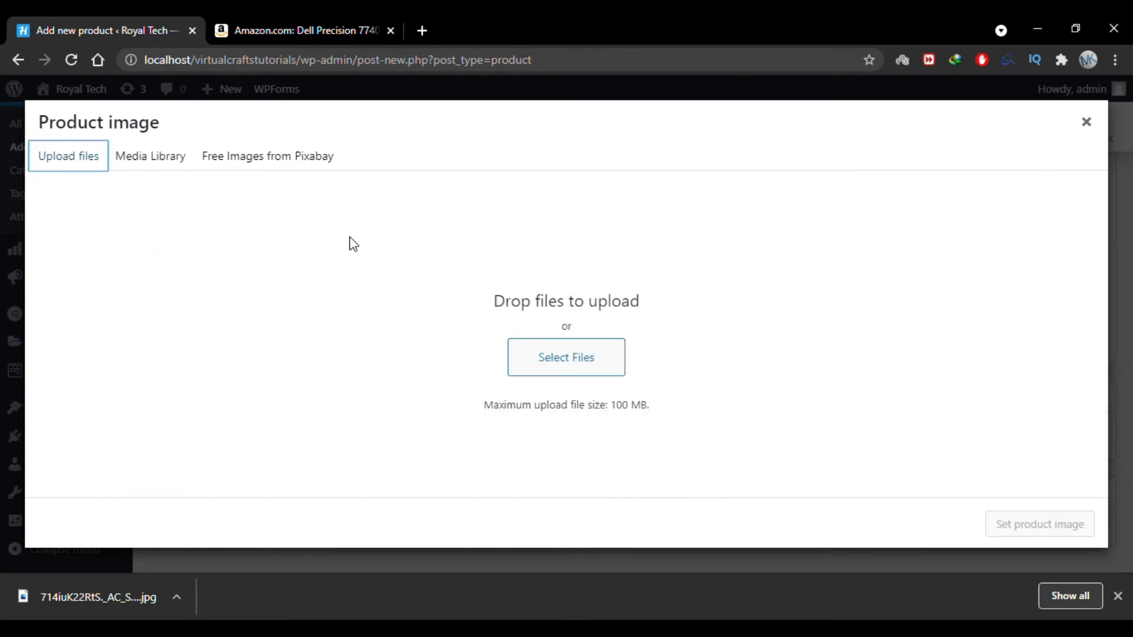
pyautogui.click(592, 368)
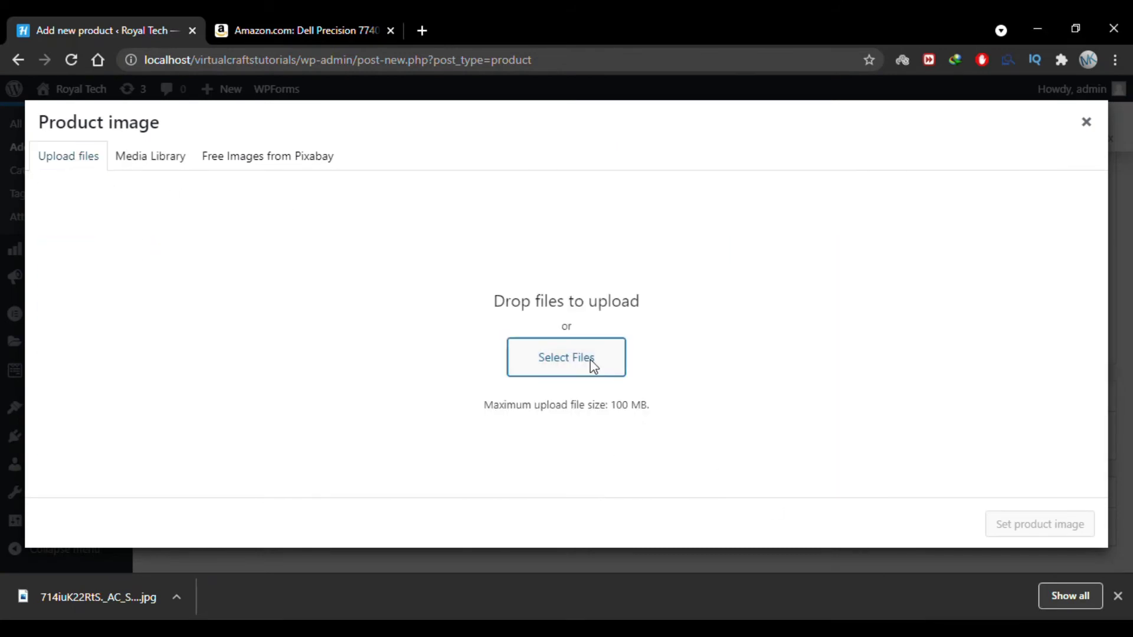
pyautogui.doubleClick(195, 190)
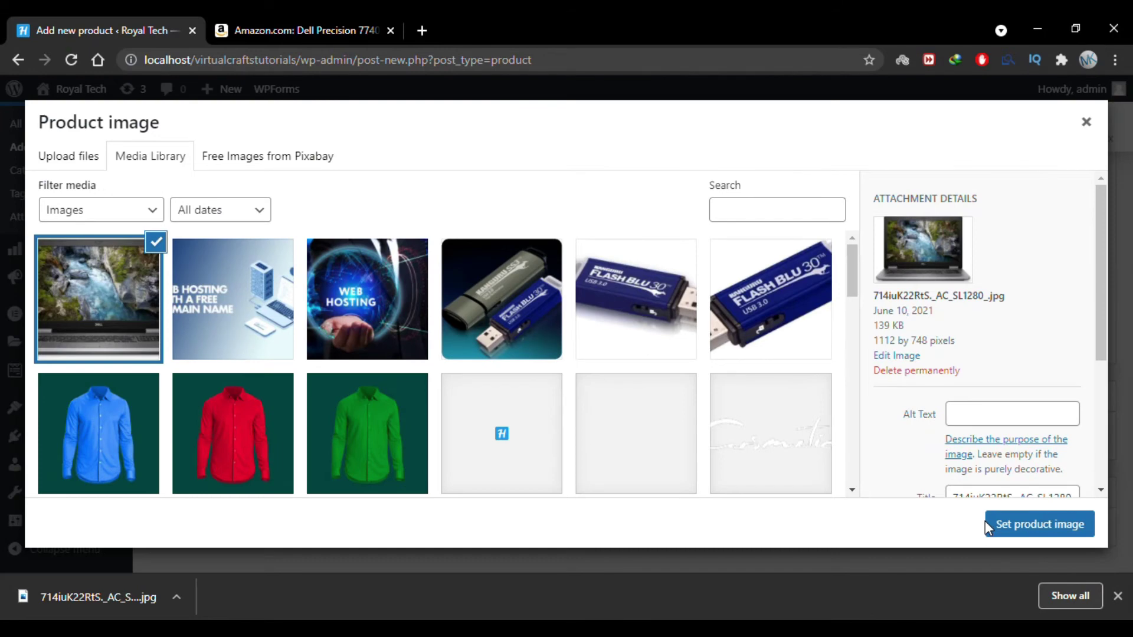
pyautogui.click(1031, 524)
pyautogui.scroll(-2, 731, 492)
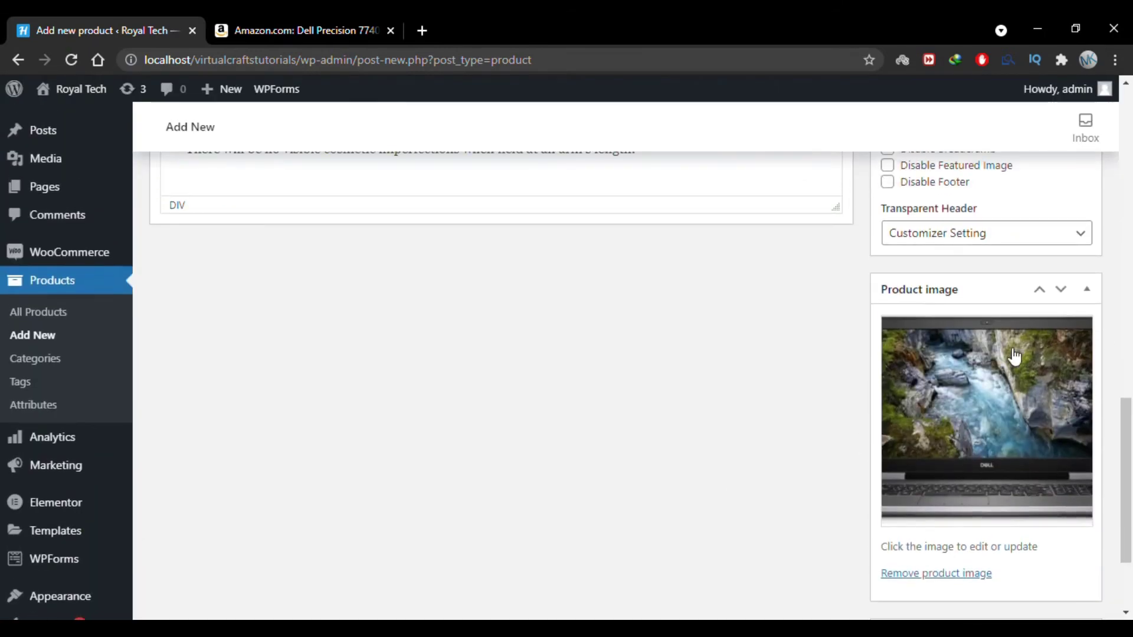
pyautogui.scroll(-3, 814, 493)
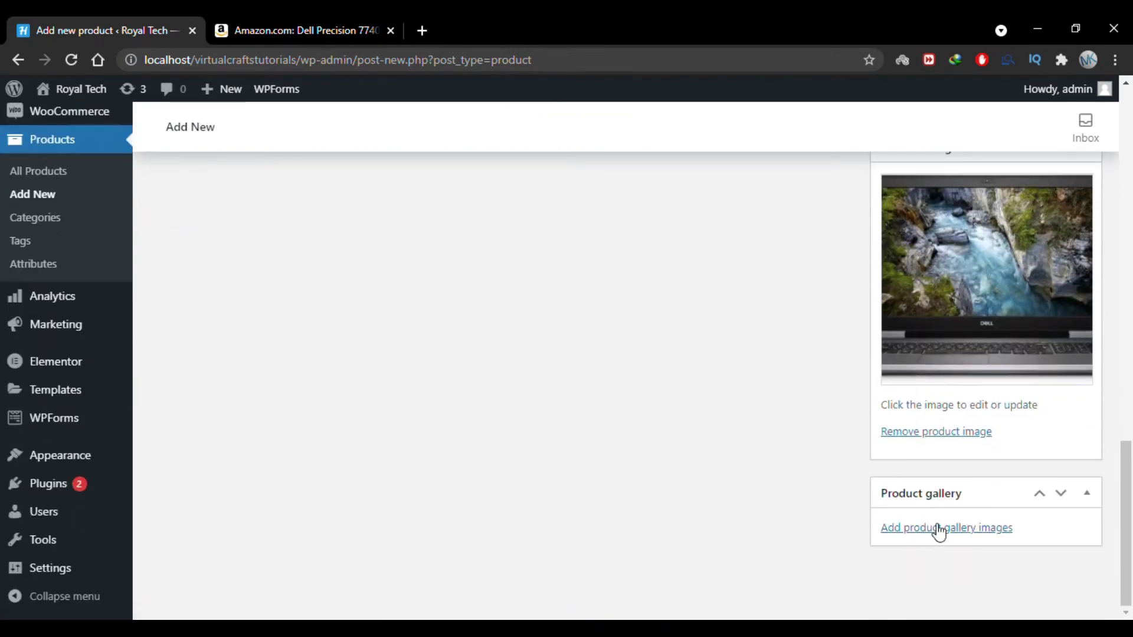
# - Add a new product category named "Laptops" and assign it to the product
pyautogui.scroll(10, 836, 394)
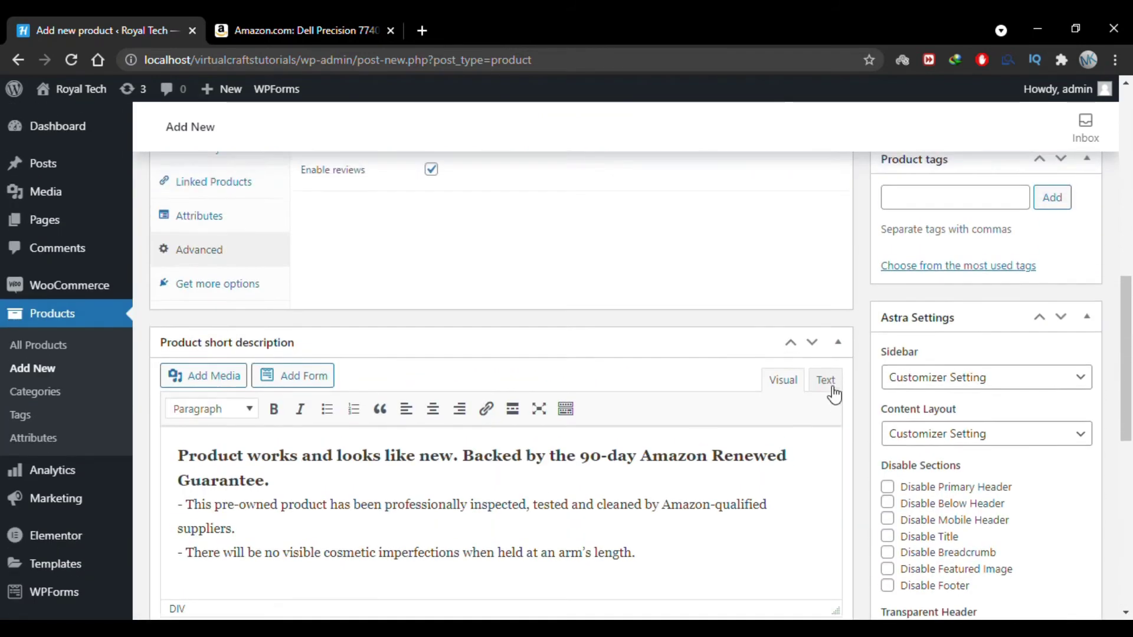
pyautogui.scroll(4, 836, 394)
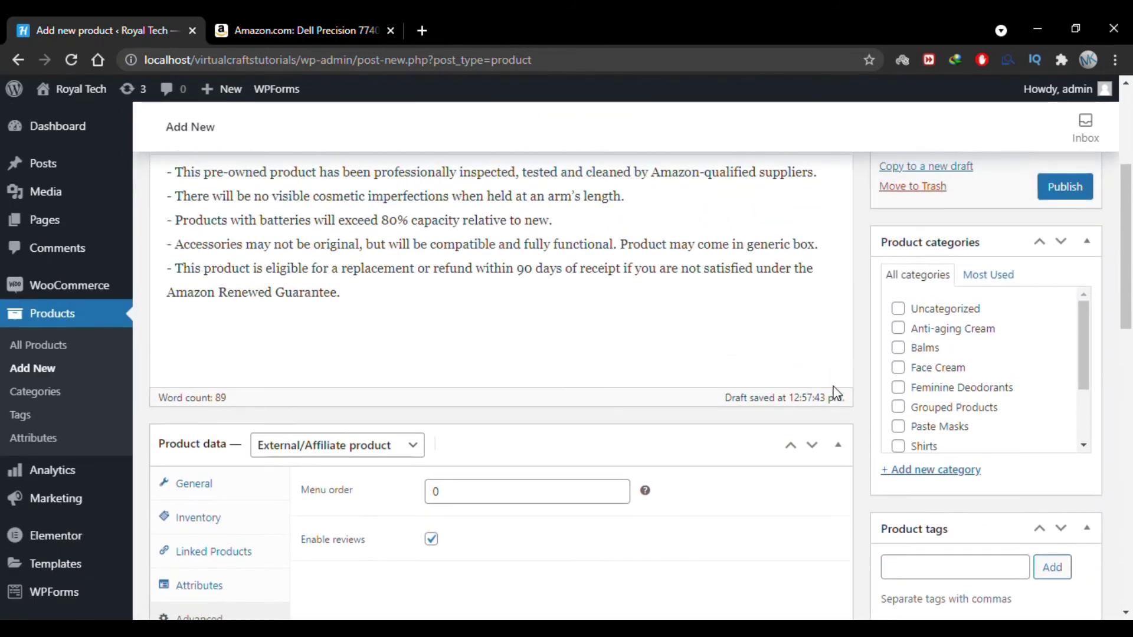
pyautogui.click(911, 470)
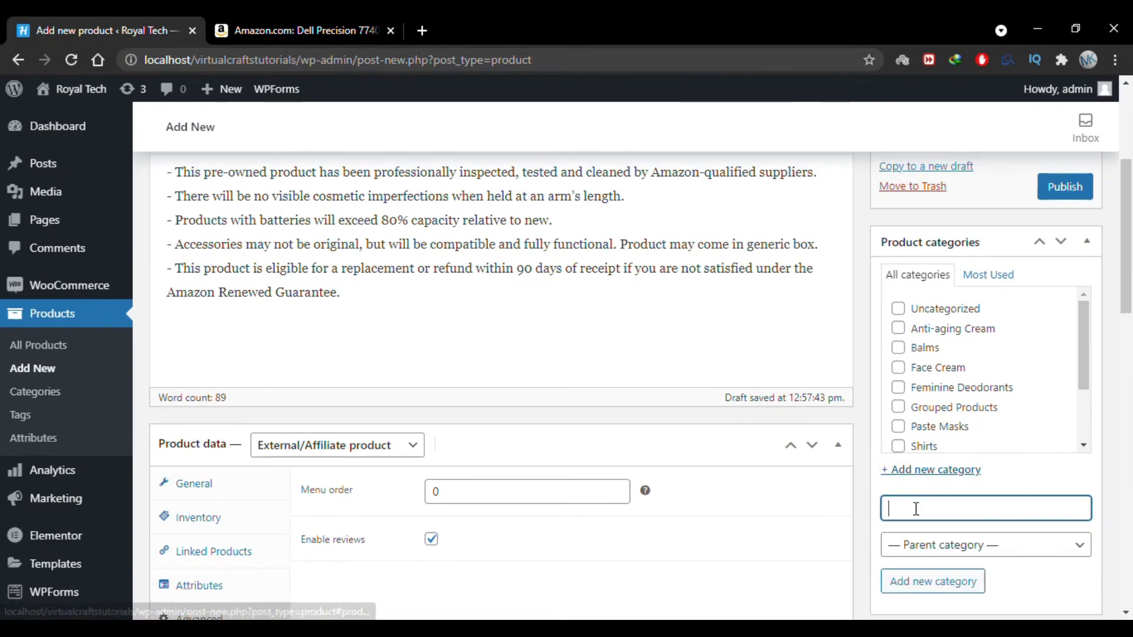
pyautogui.write('Lap')
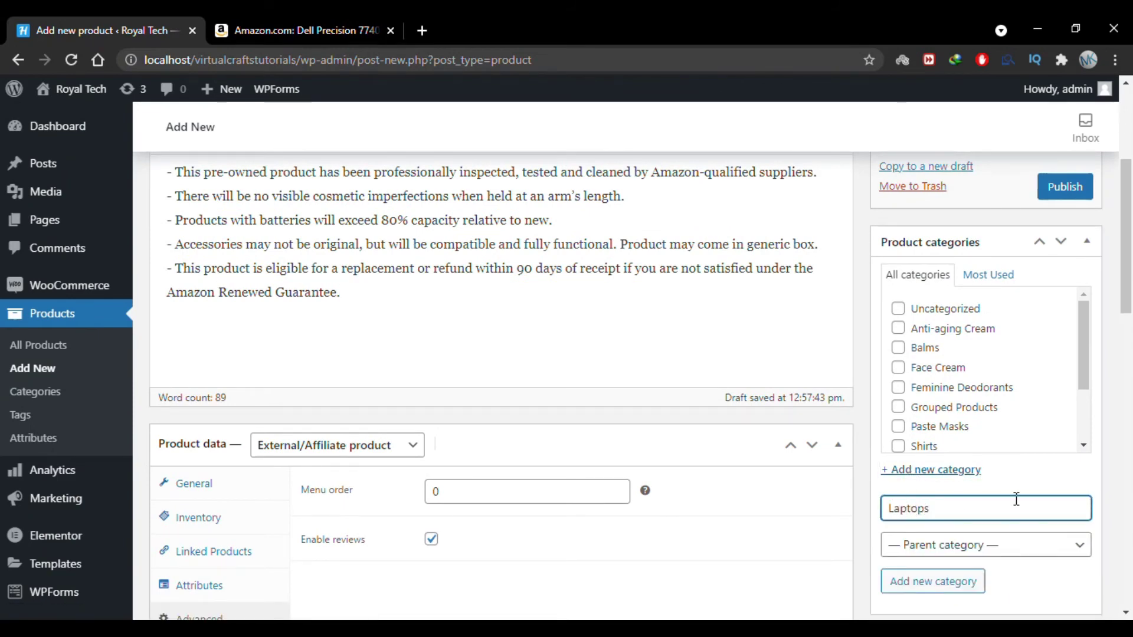
pyautogui.write('tops')
pyautogui.scroll(-1, 1014, 500)
pyautogui.click(964, 525)
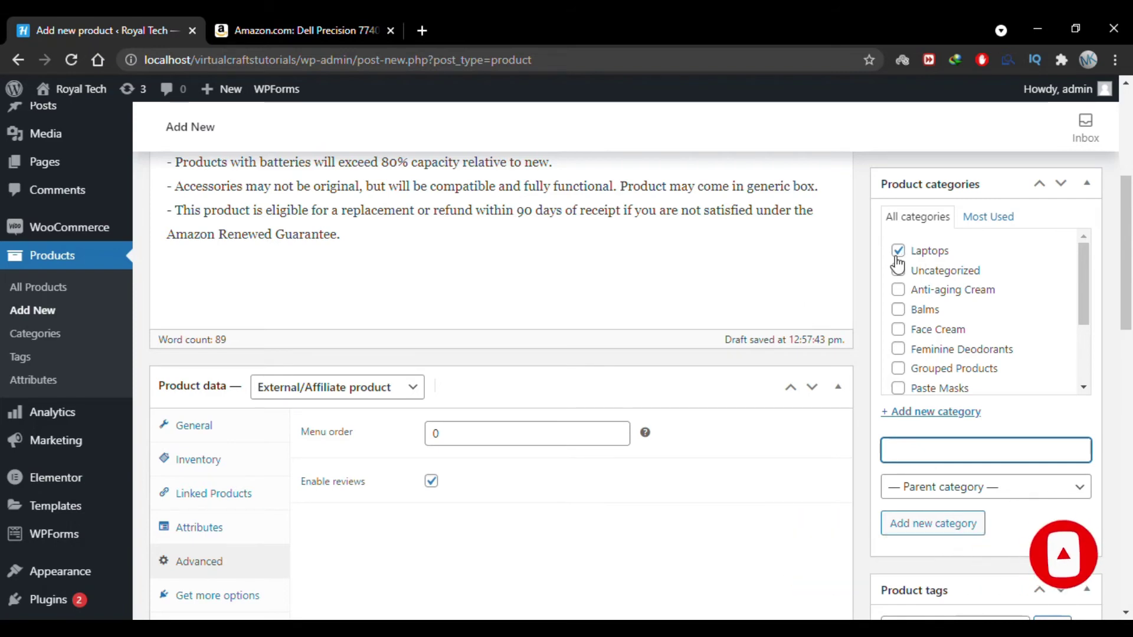
pyautogui.scroll(5, 879, 472)
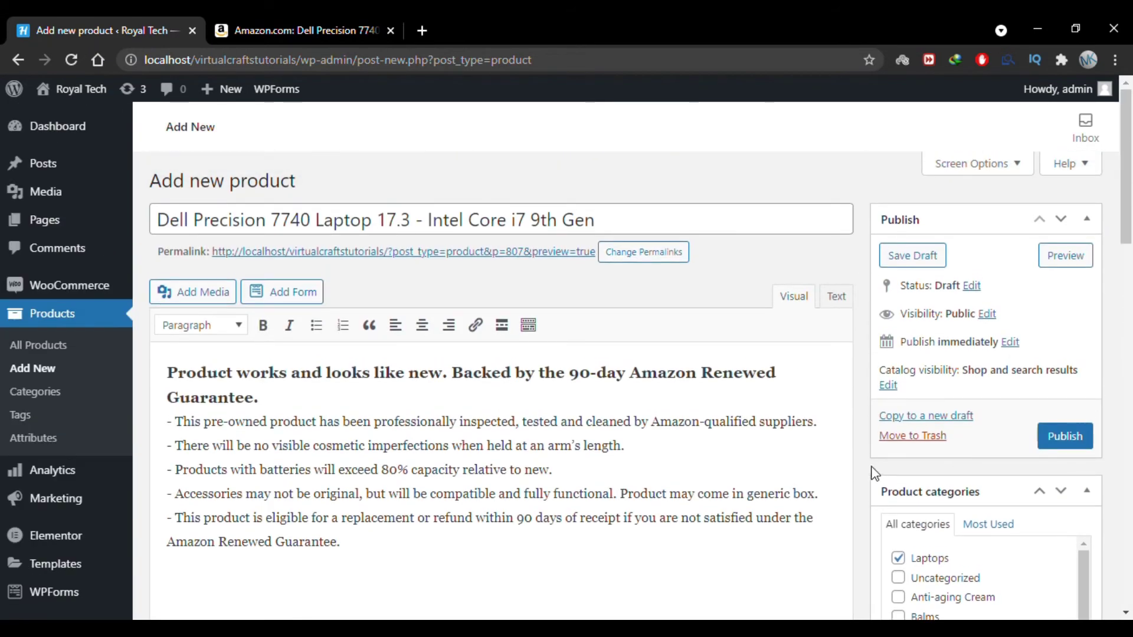
# - Publish the Dell Precision 7740 product and open its live shop page in a new browser tab
pyautogui.click(1056, 440)
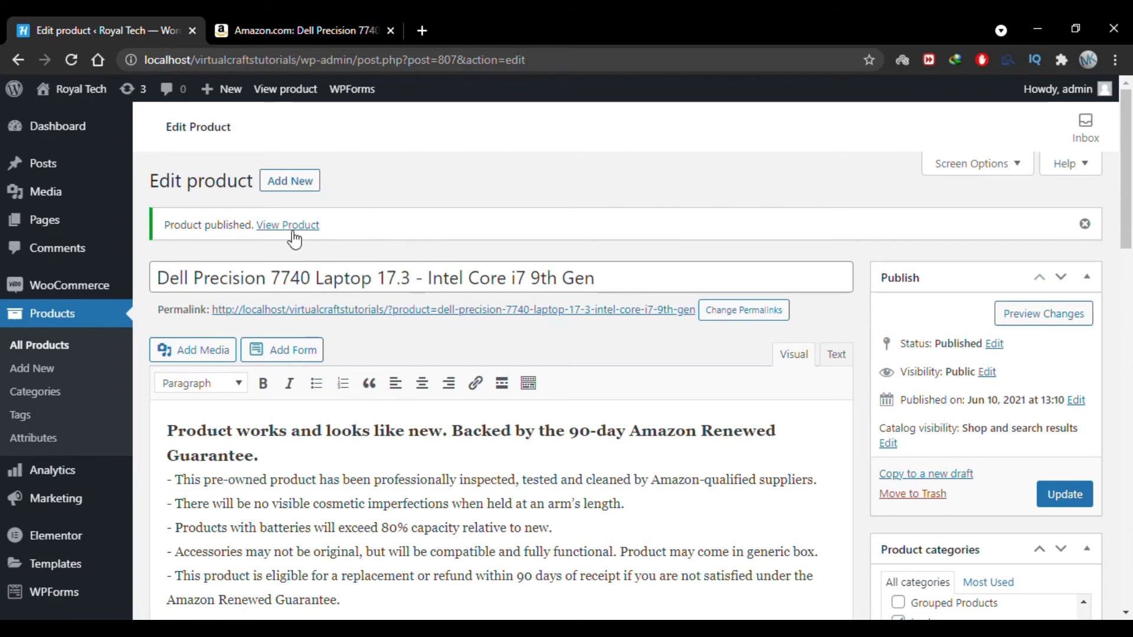
pyautogui.rightClick(291, 230)
pyautogui.click(348, 243)
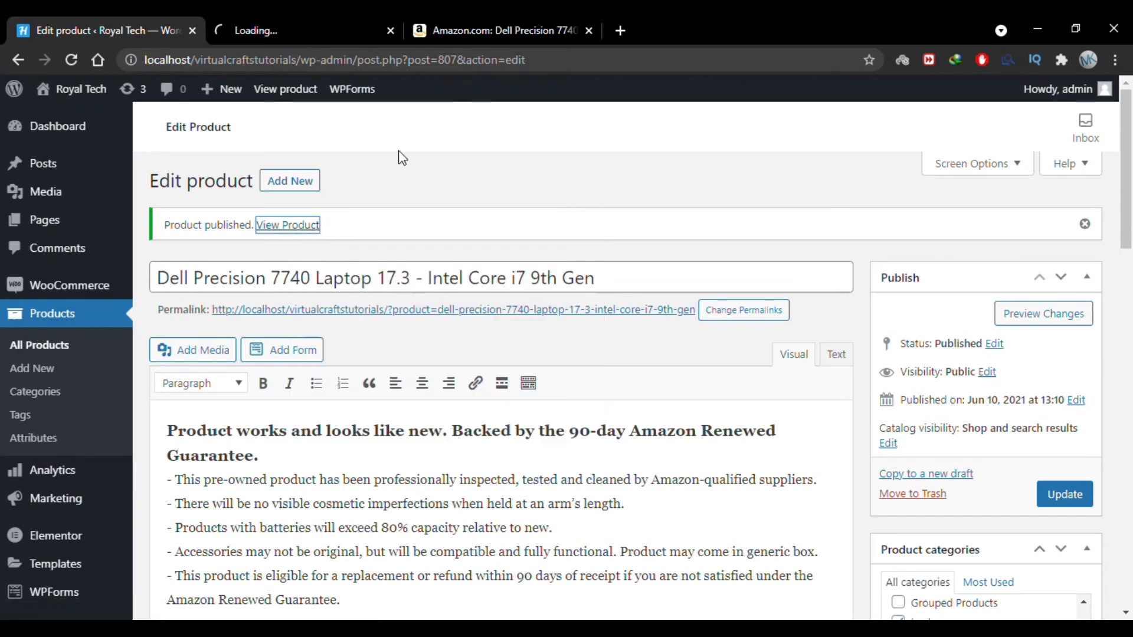
pyautogui.click(270, 18)
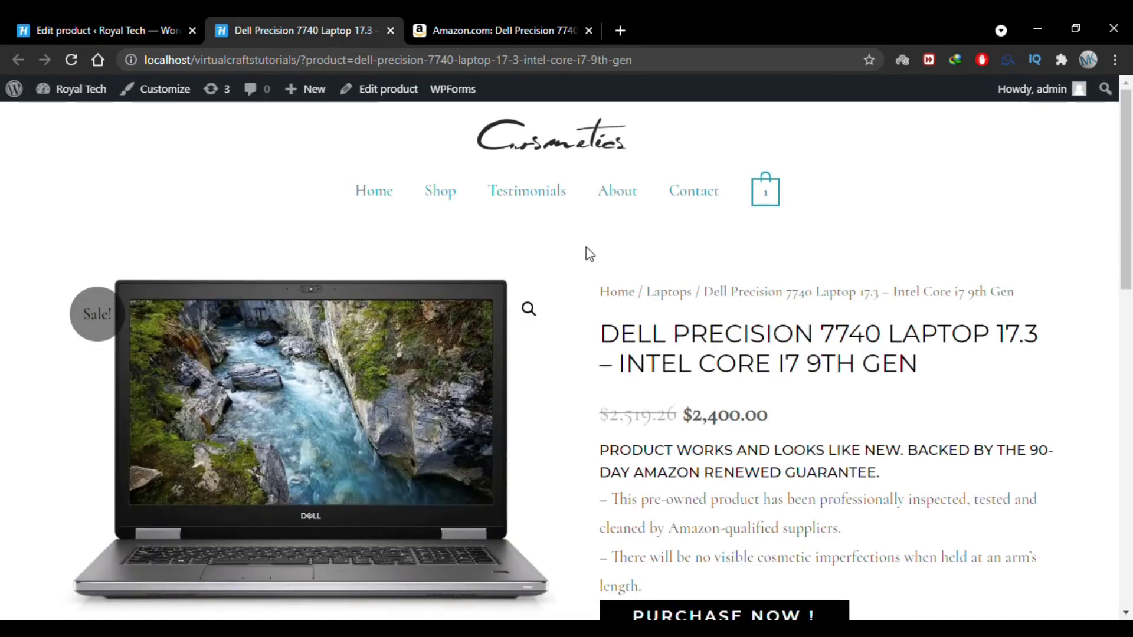
# - Examine the published product page, checking its prices, short description, purchase button, SKU, category and full description
pyautogui.scroll(-2, 571, 299)
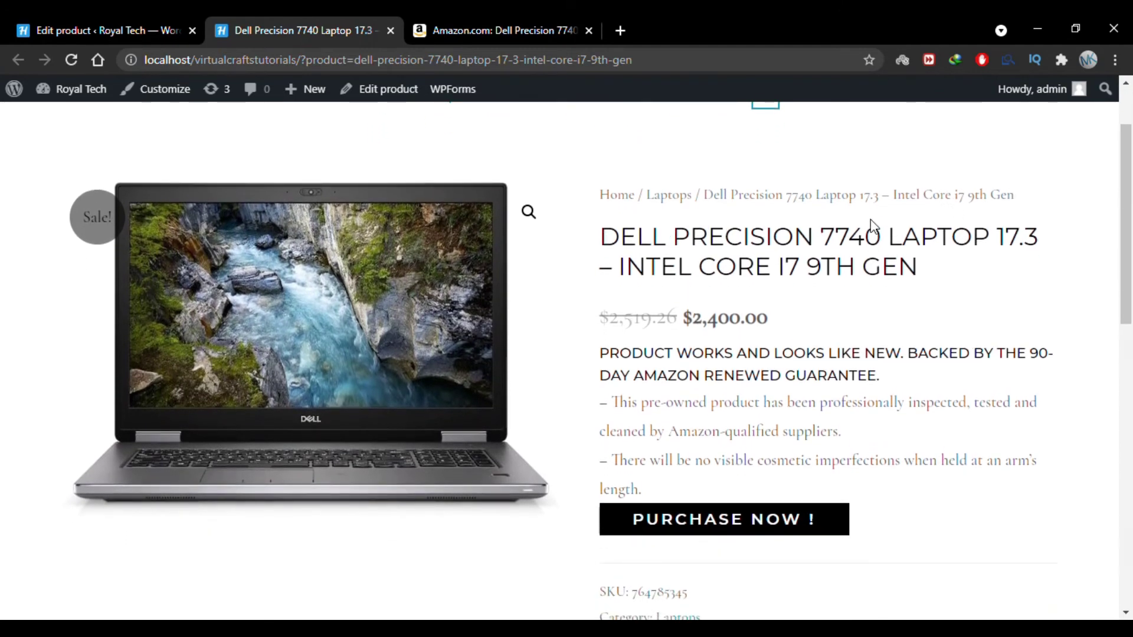
pyautogui.moveTo(675, 325); pyautogui.dragTo(635, 322)
pyautogui.doubleClick(708, 320)
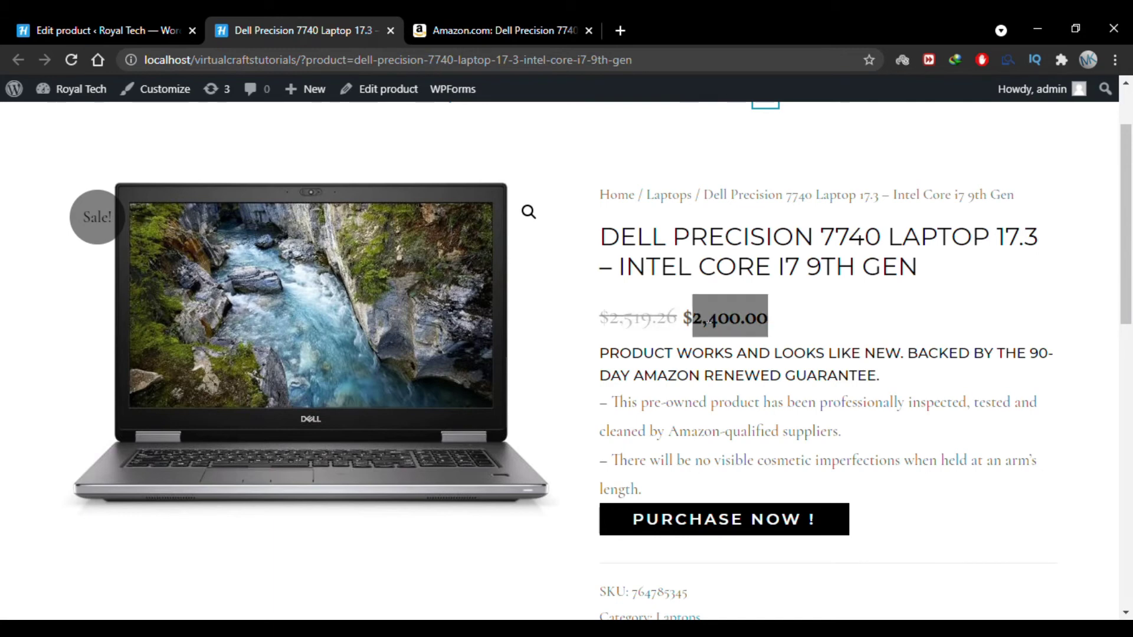
pyautogui.moveTo(610, 352); pyautogui.dragTo(677, 456)
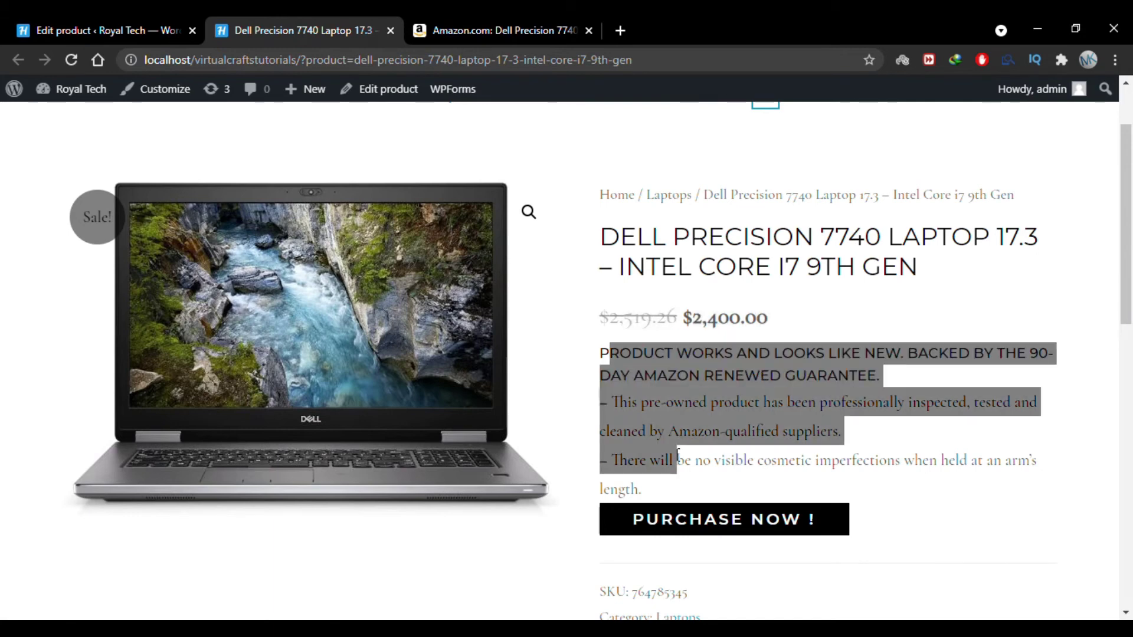
pyautogui.click(677, 455)
pyautogui.scroll(-4, 661, 434)
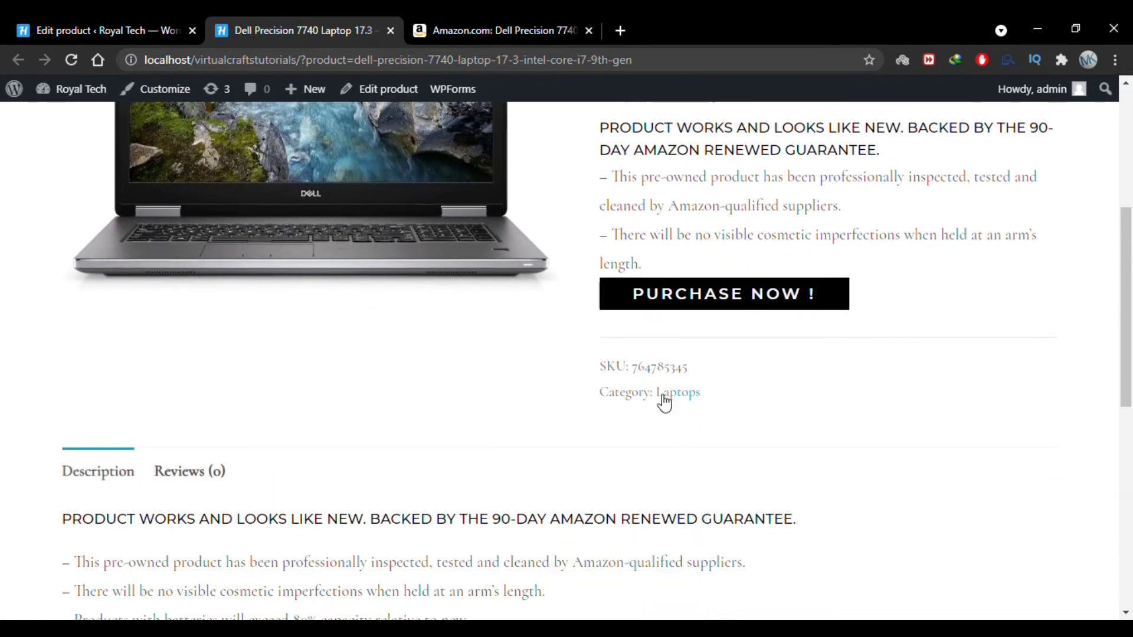
pyautogui.scroll(-4, 468, 486)
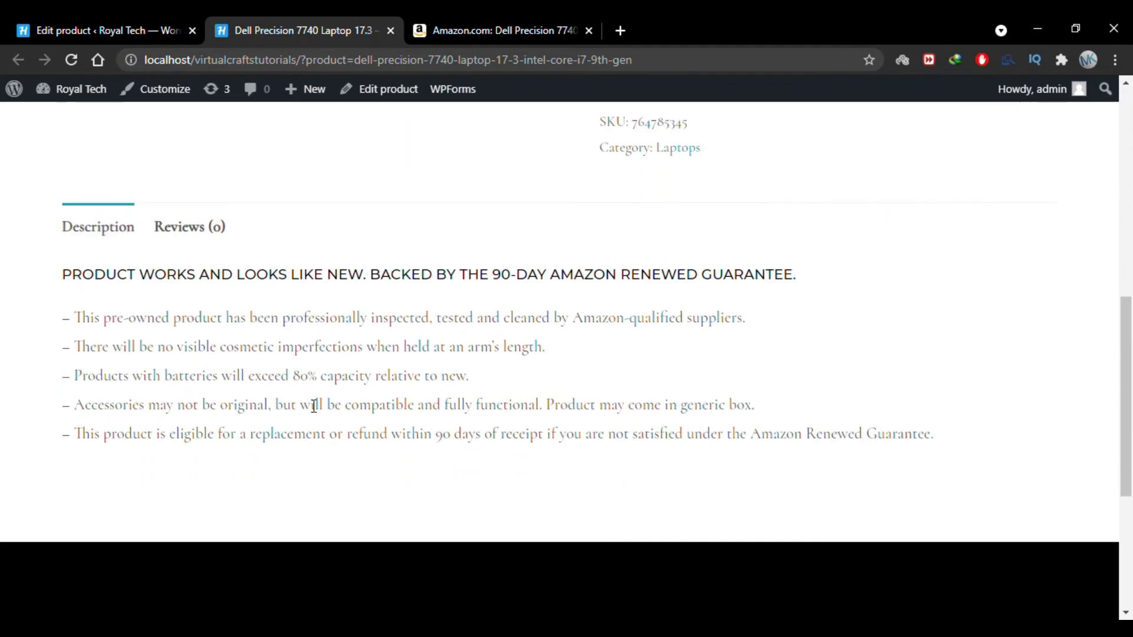
pyautogui.scroll(8, 478, 345)
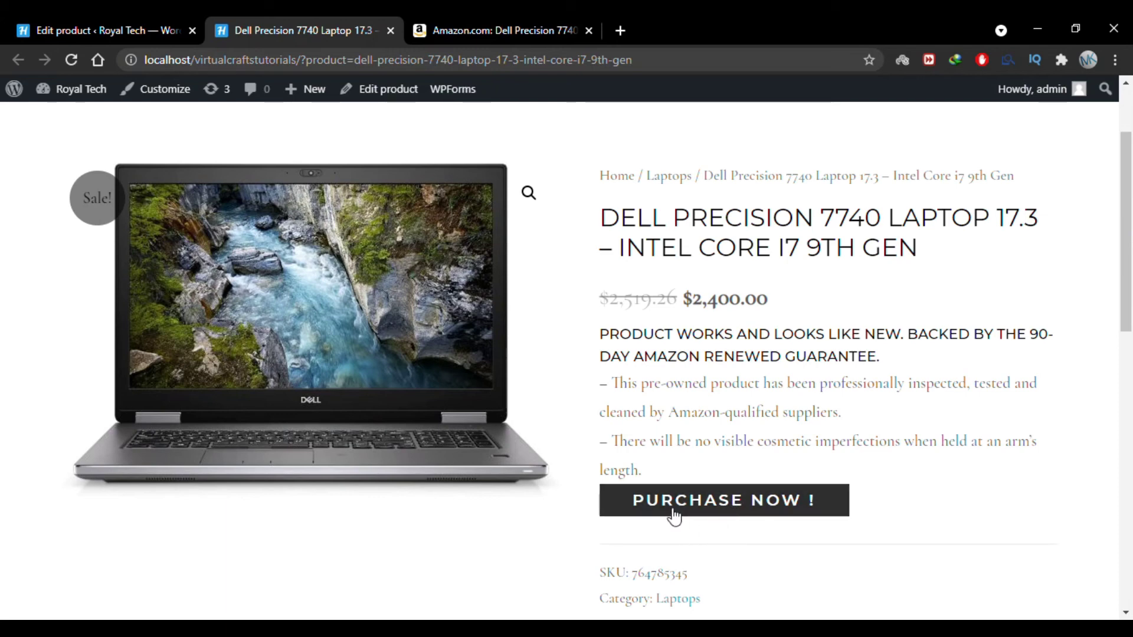
# - Follow the product's "Purchase Now !" link and look over the Amazon listing it leads to
pyautogui.click(734, 505)
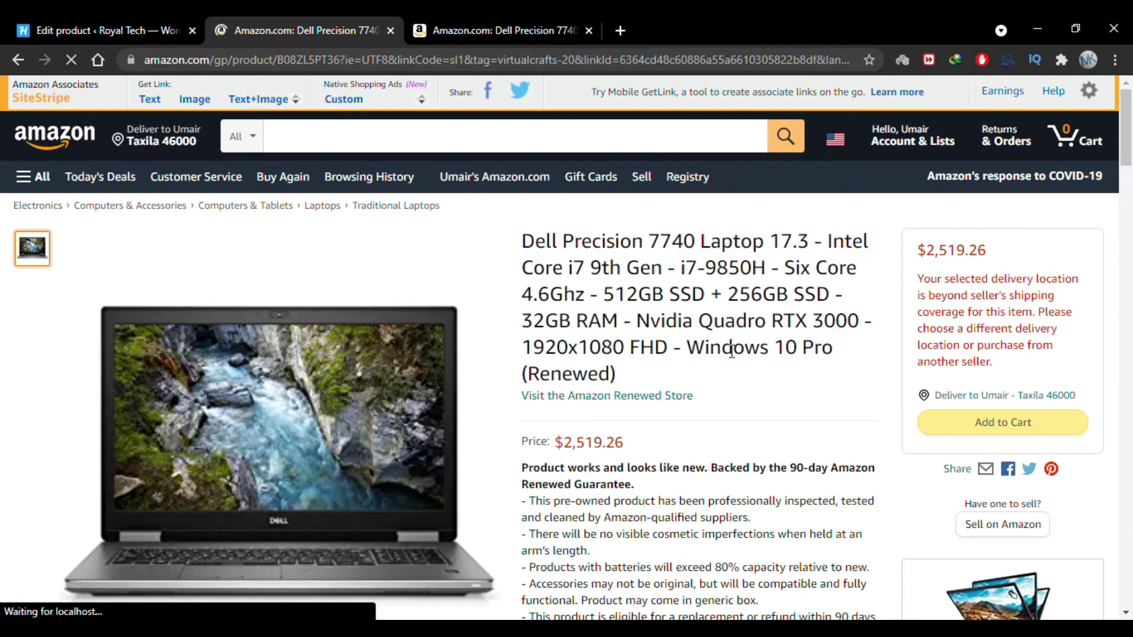
pyautogui.scroll(-10, 729, 351)
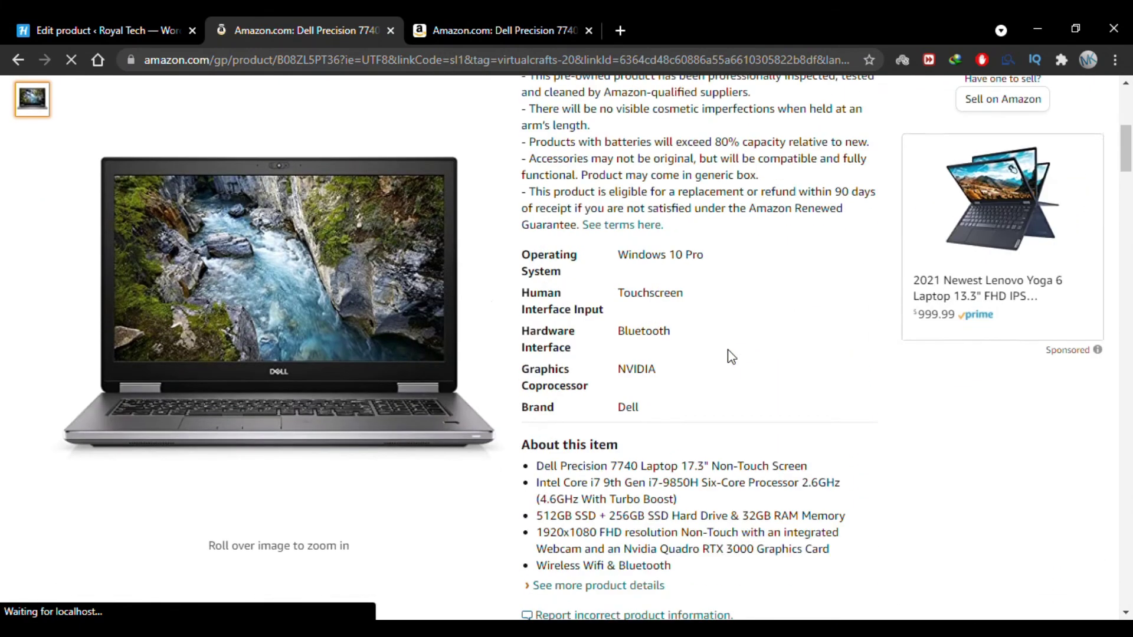
pyautogui.scroll(10, 729, 350)
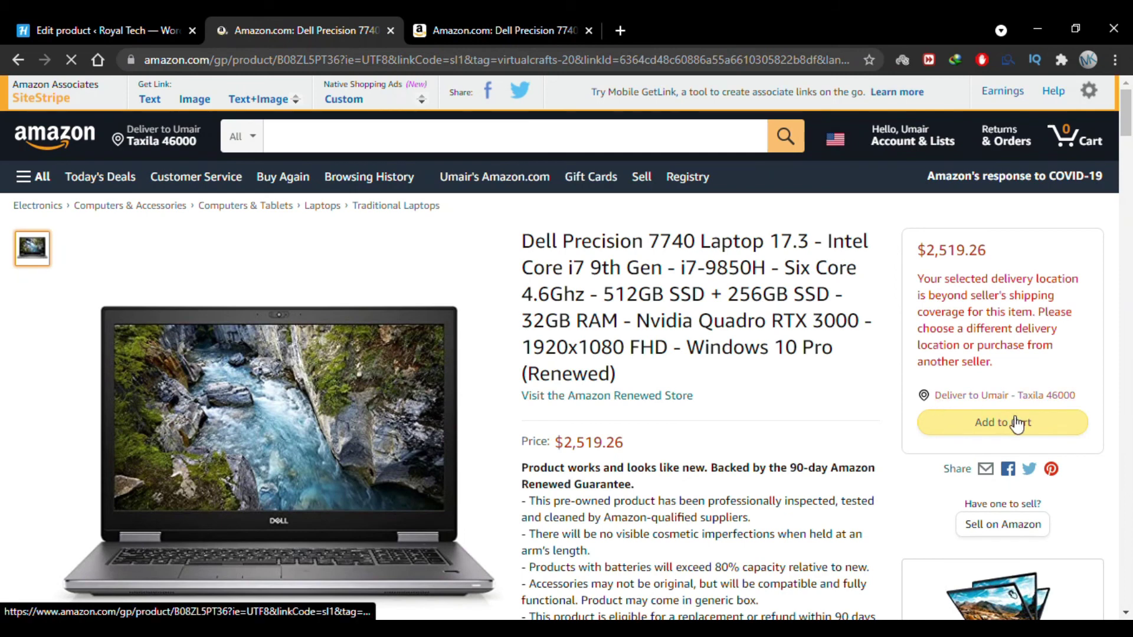